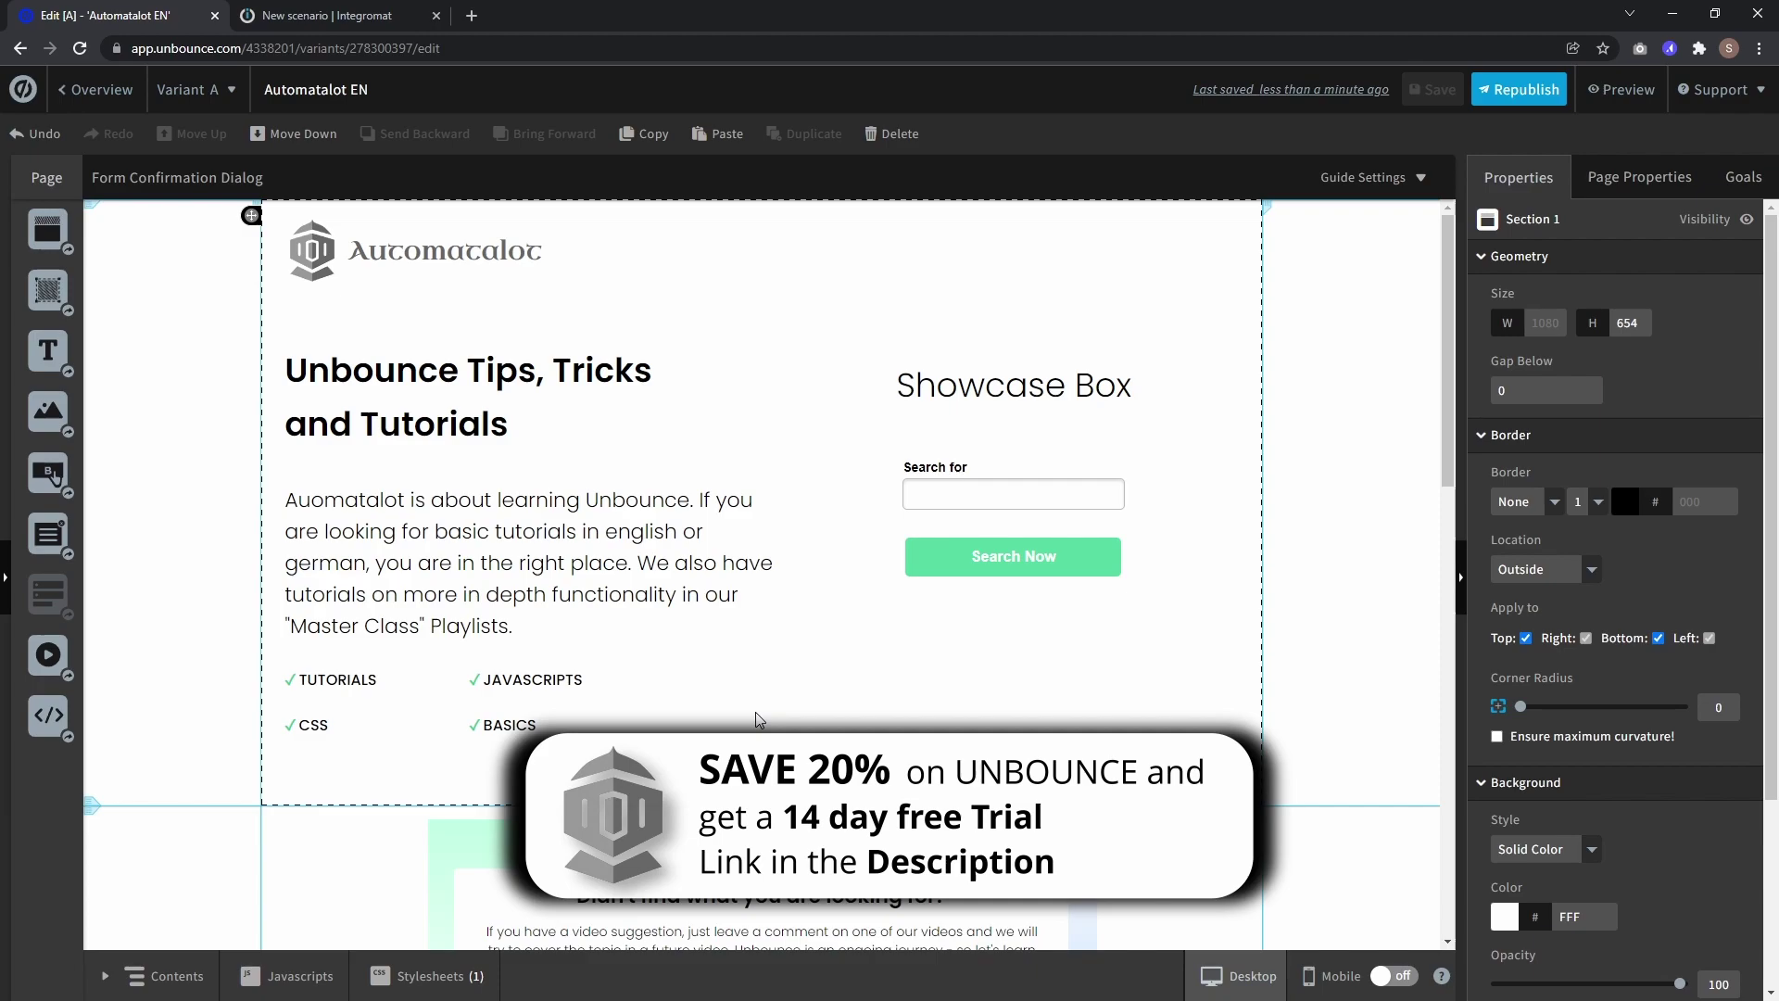
Select the search form on the Automatalot EN landing page in the Unbounce editor.
click(1003, 485)
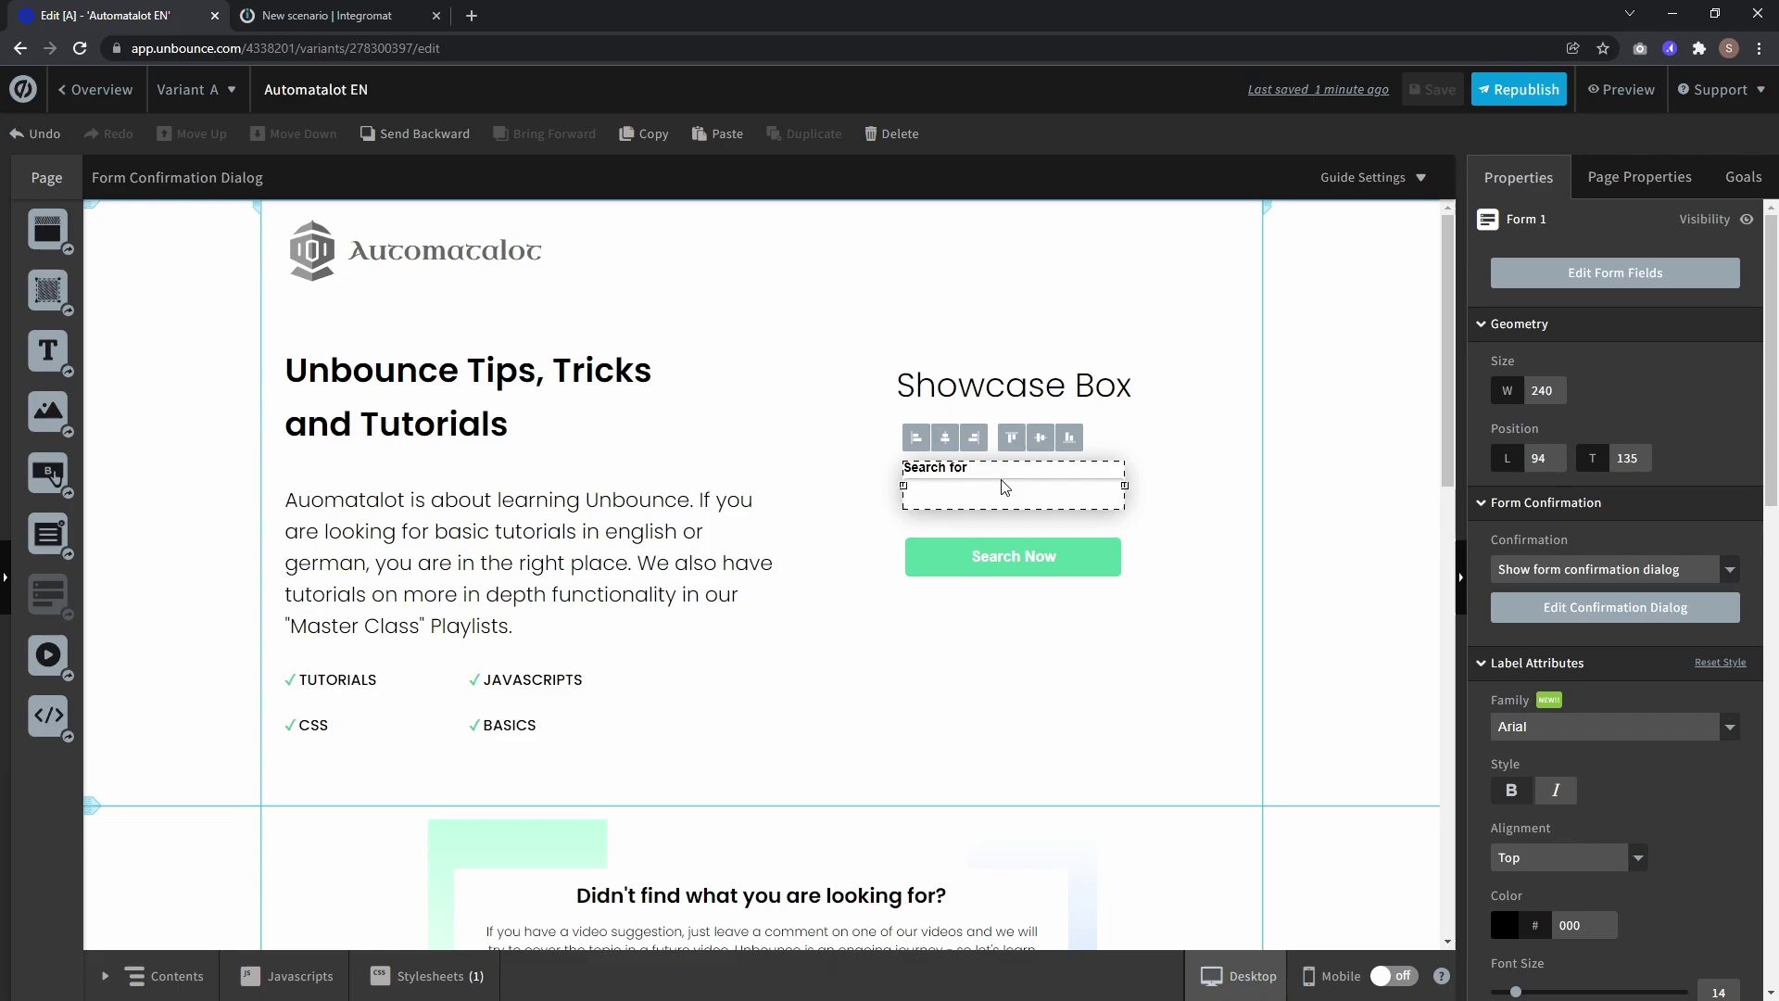
Add a Webhooks Custom webhook trigger using a new webhook named 'Search'.
click(361, 13)
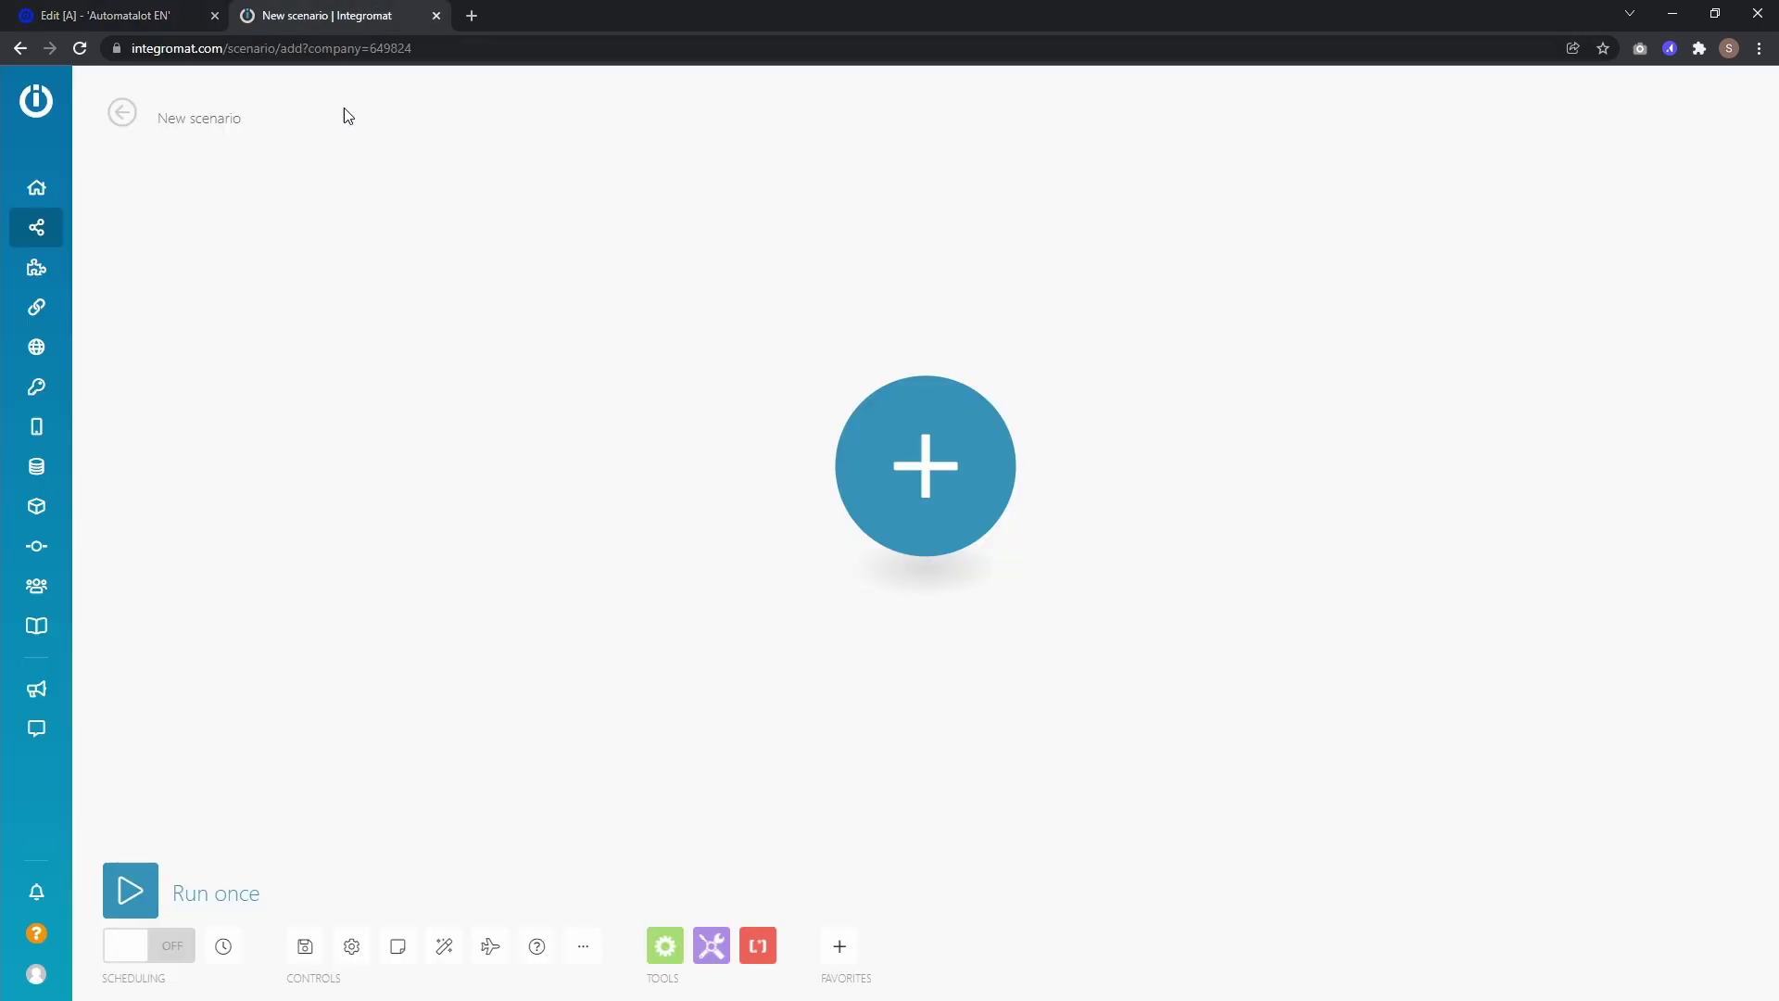
click(932, 448)
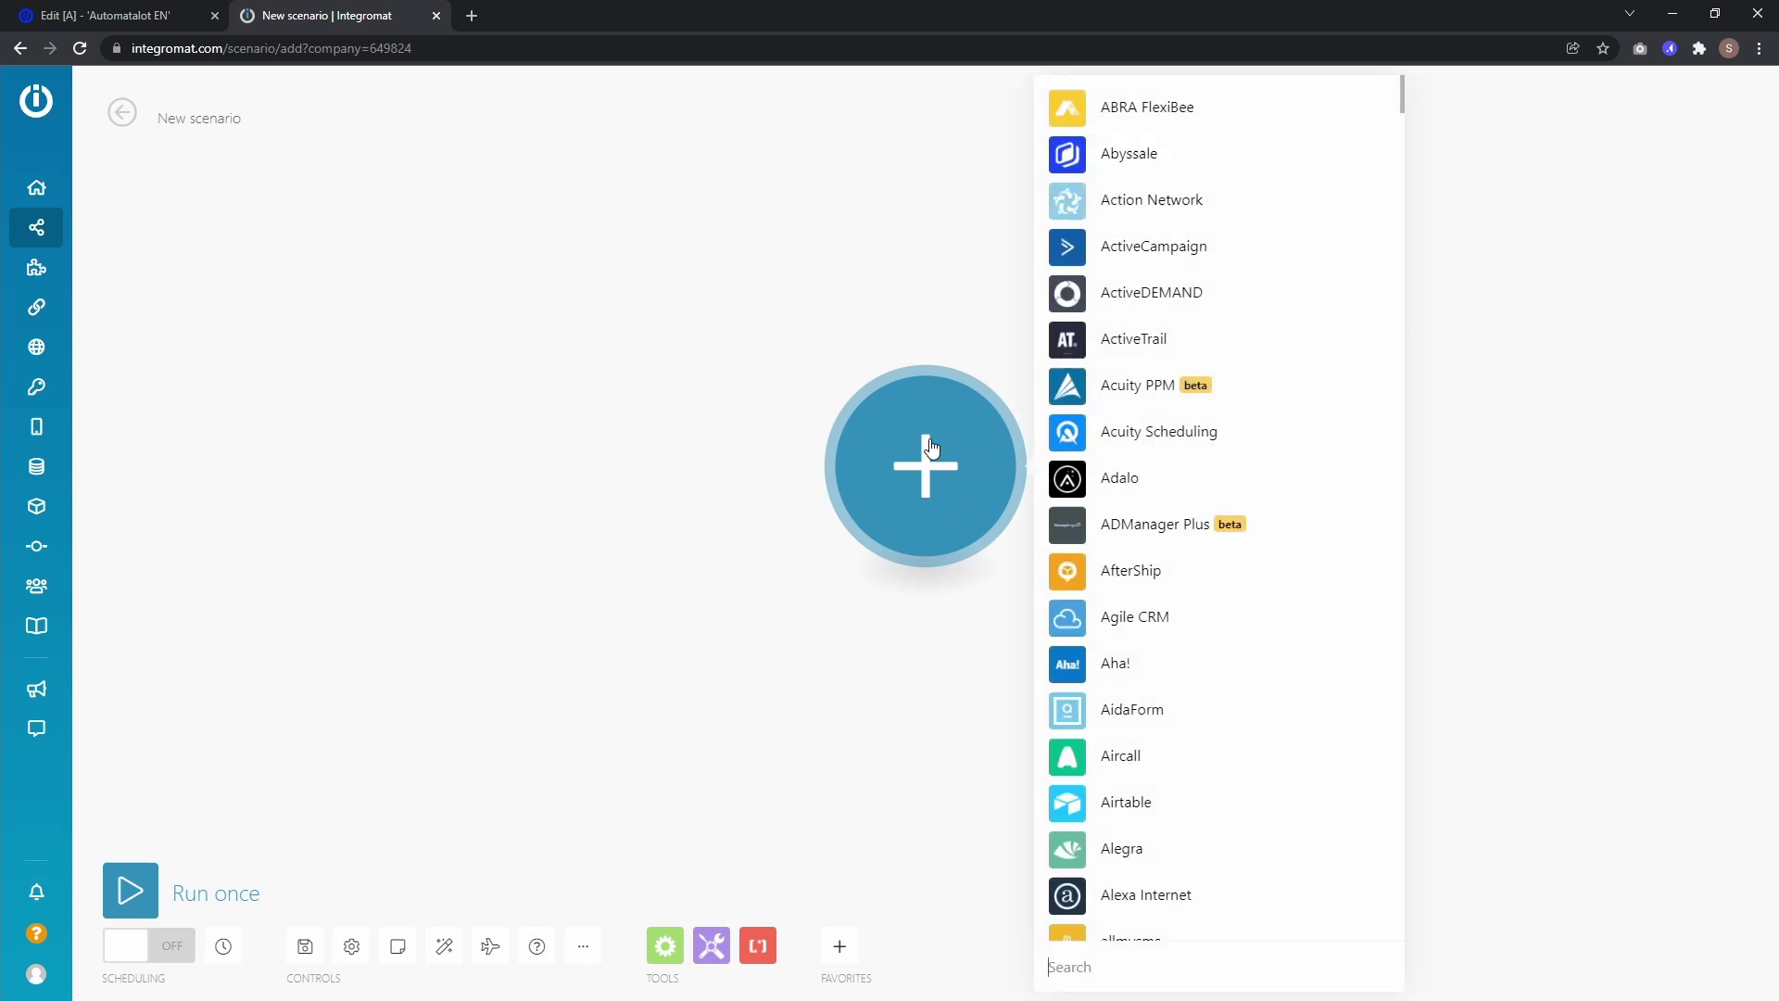
text(webhook)
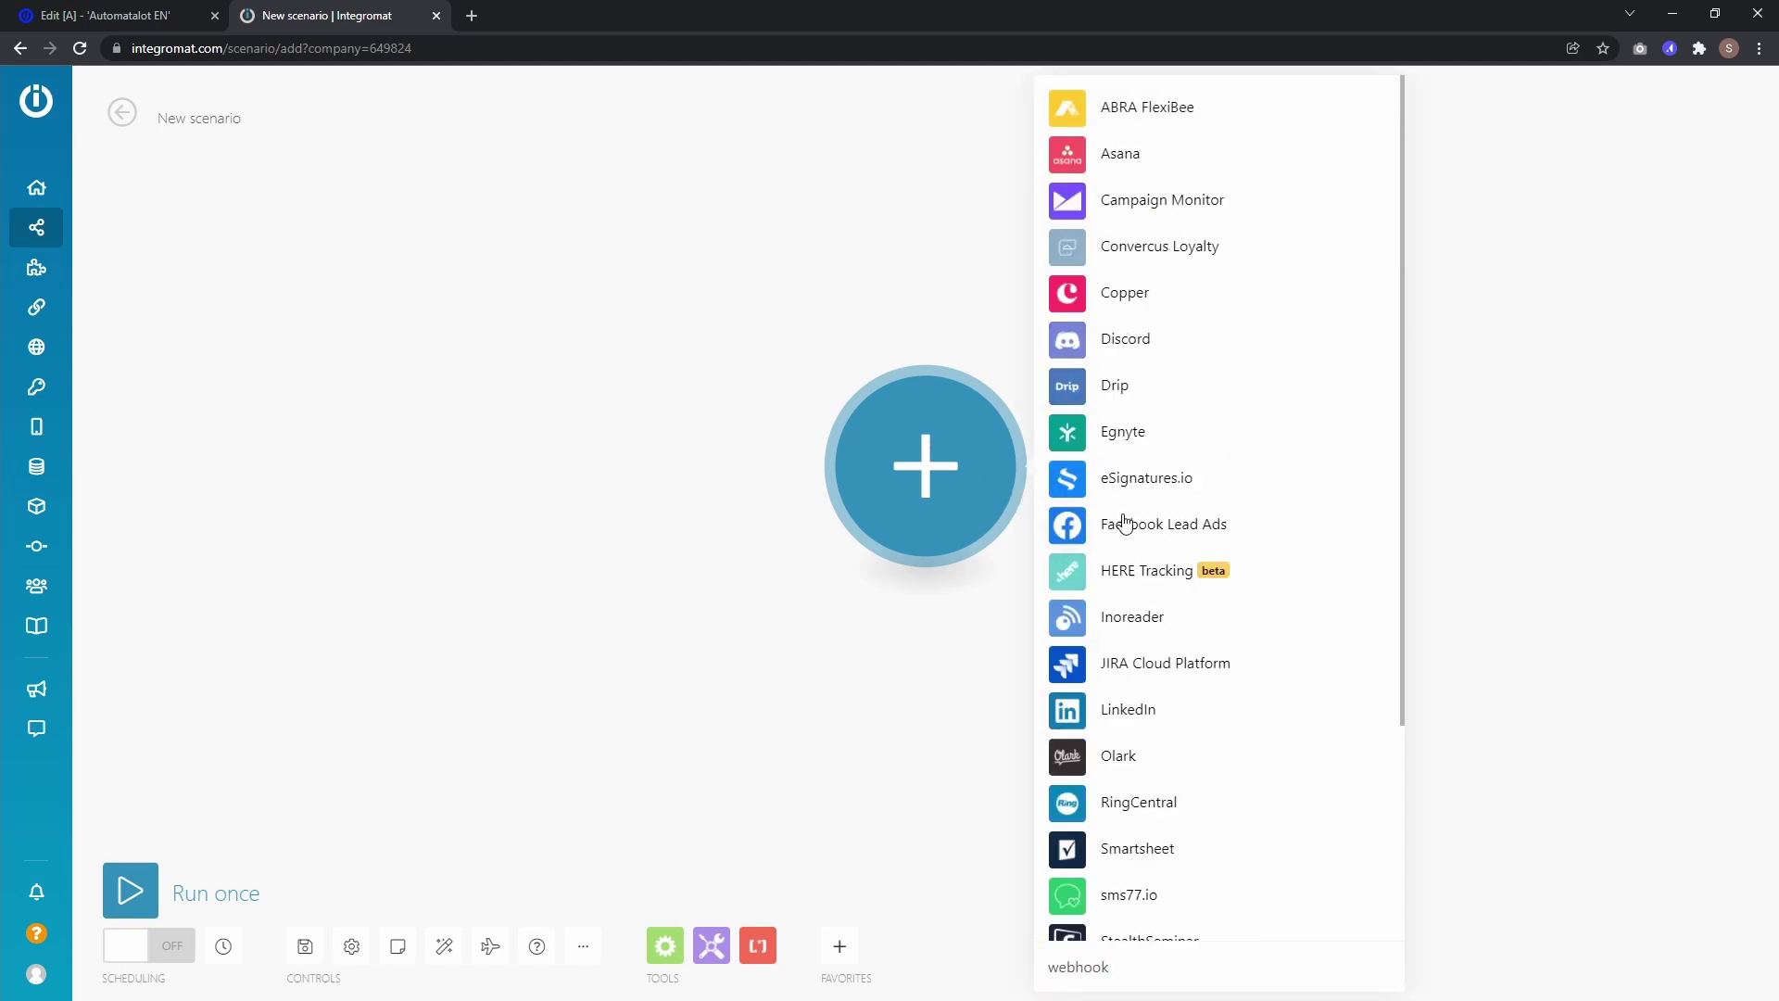
scroll(1149, 523, down, 3)
click(1112, 746)
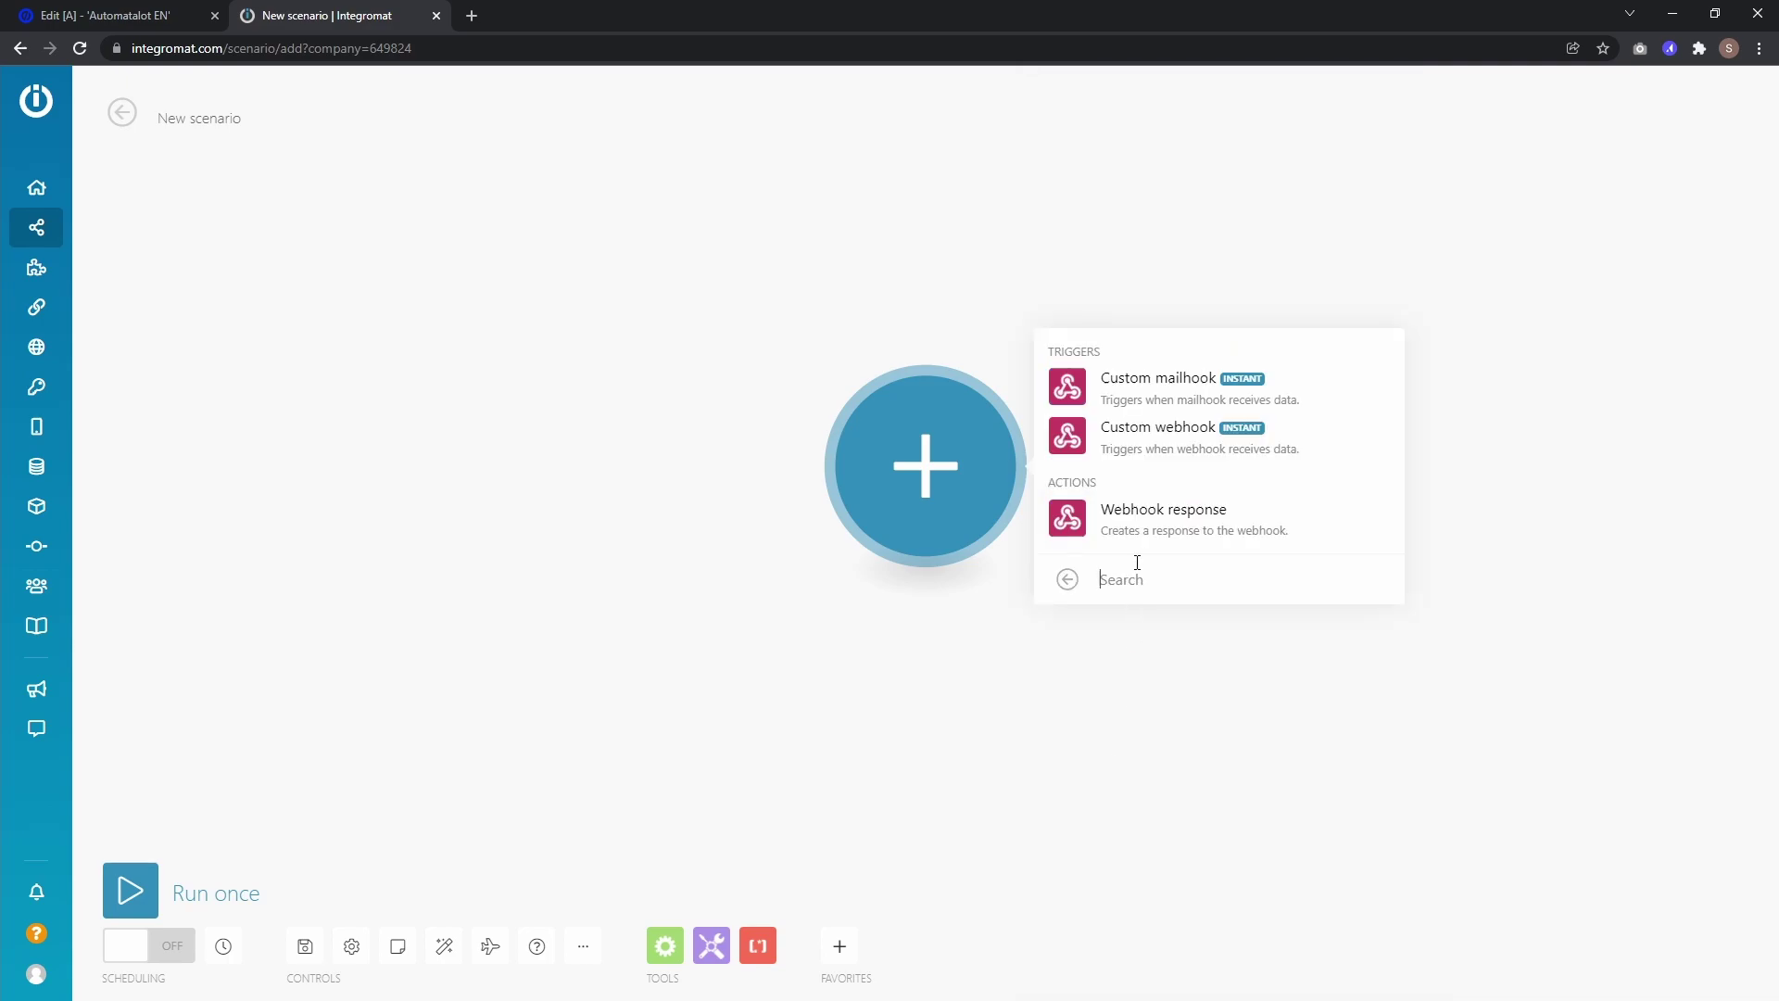
click(1162, 443)
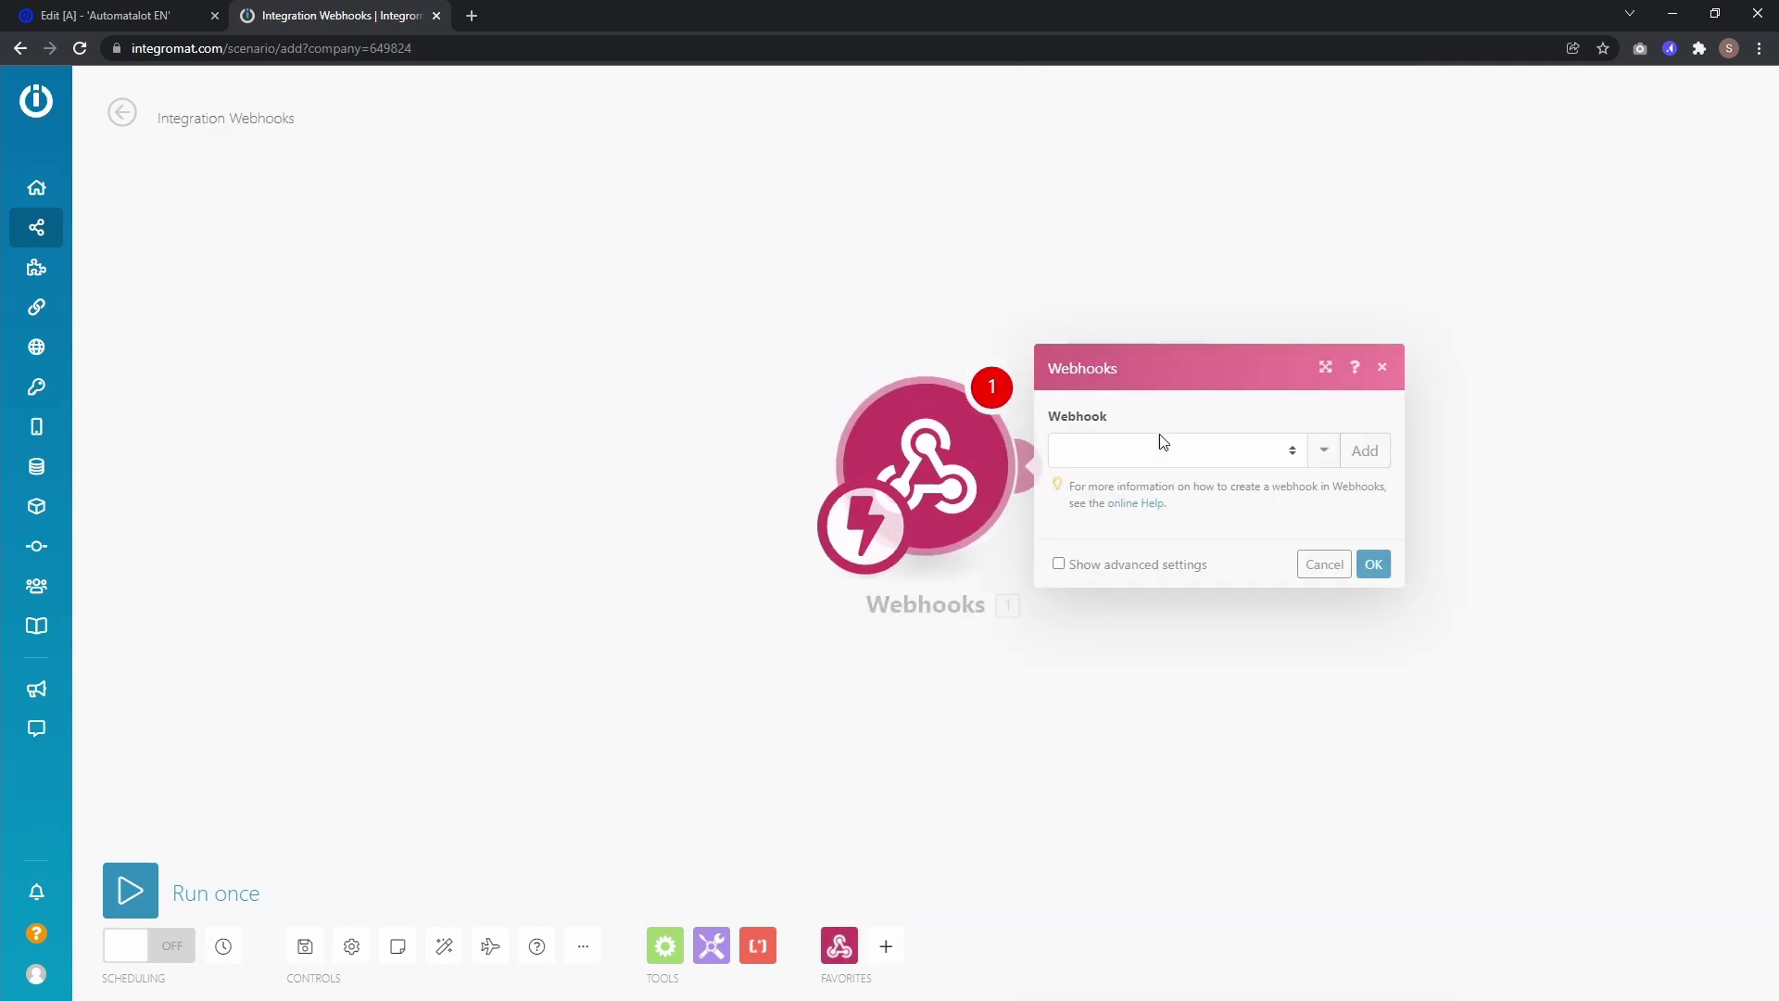
click(1365, 450)
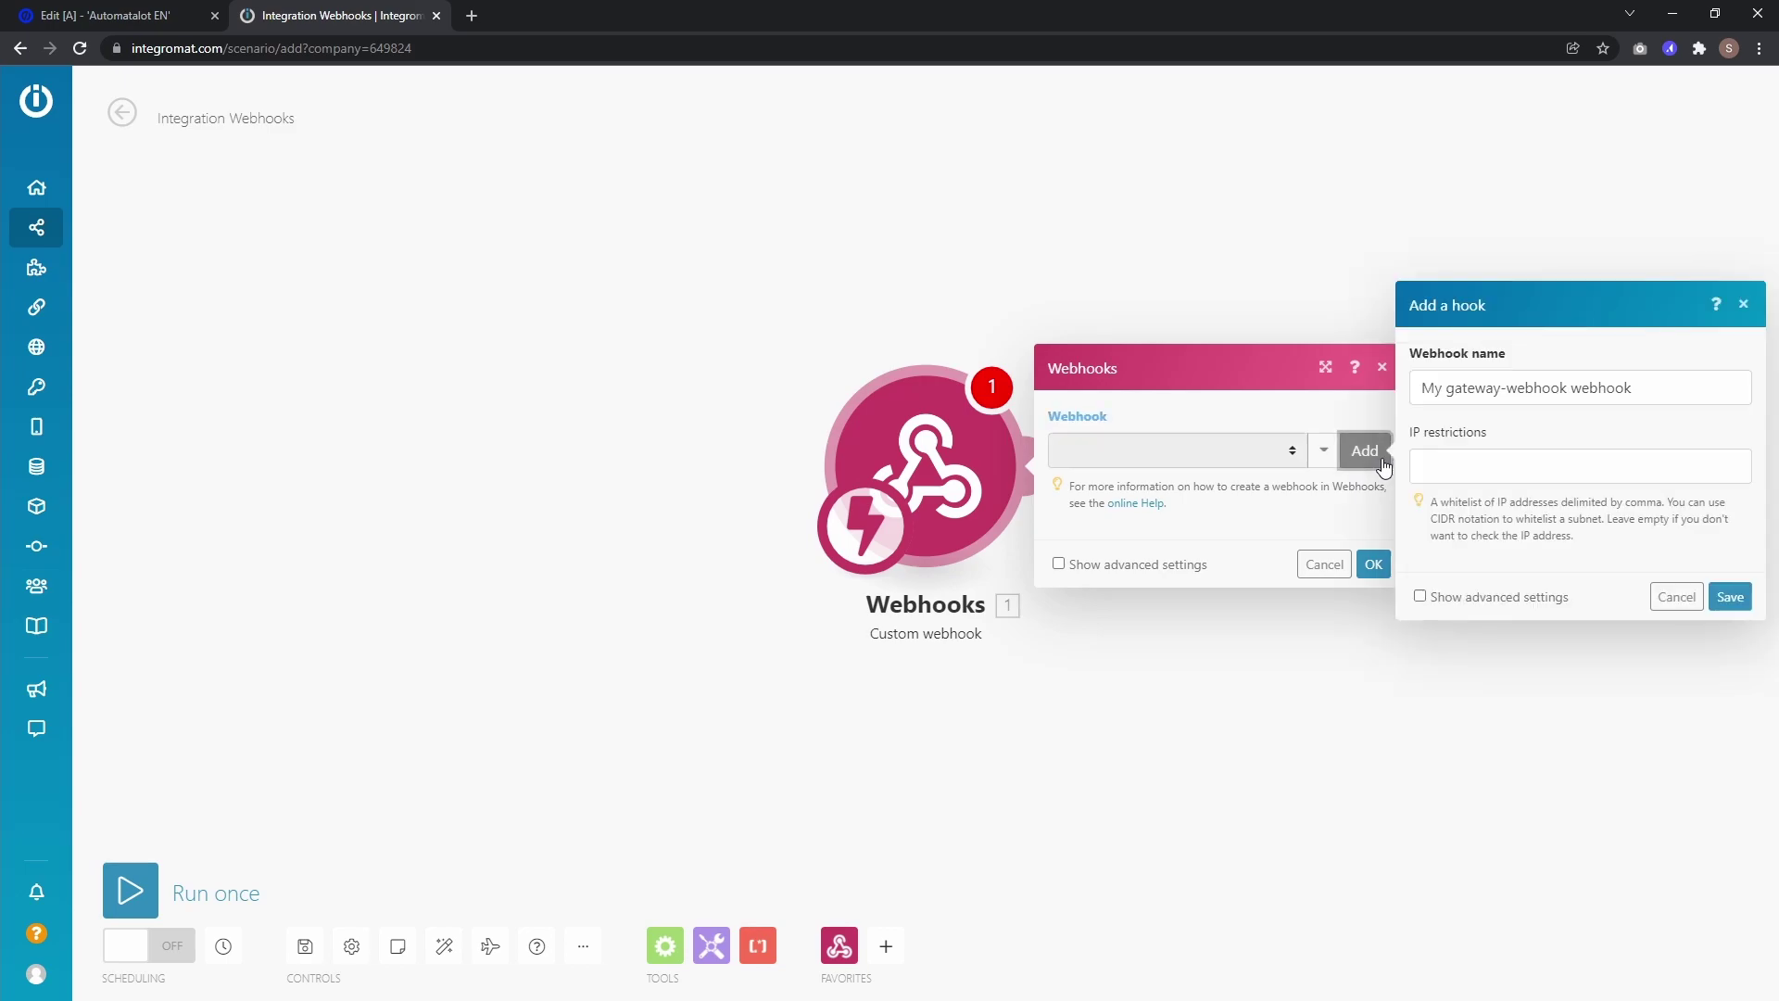
drag(1640, 388, 1414, 397)
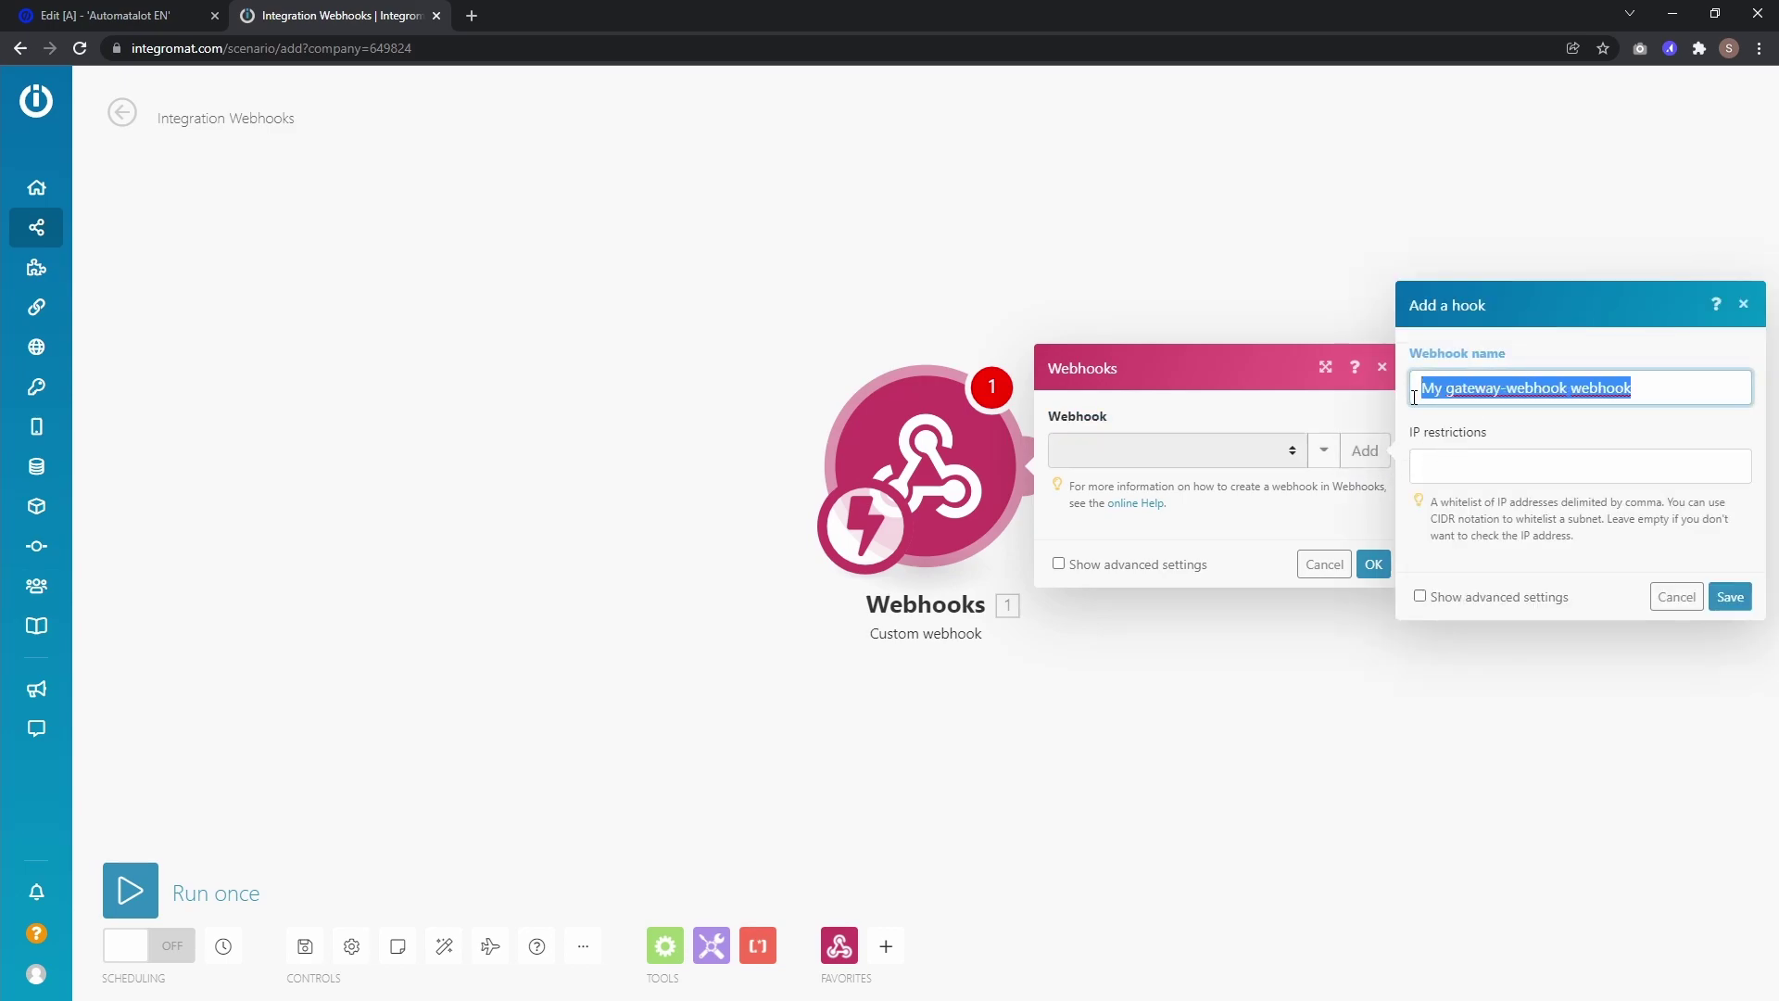
text(Search)
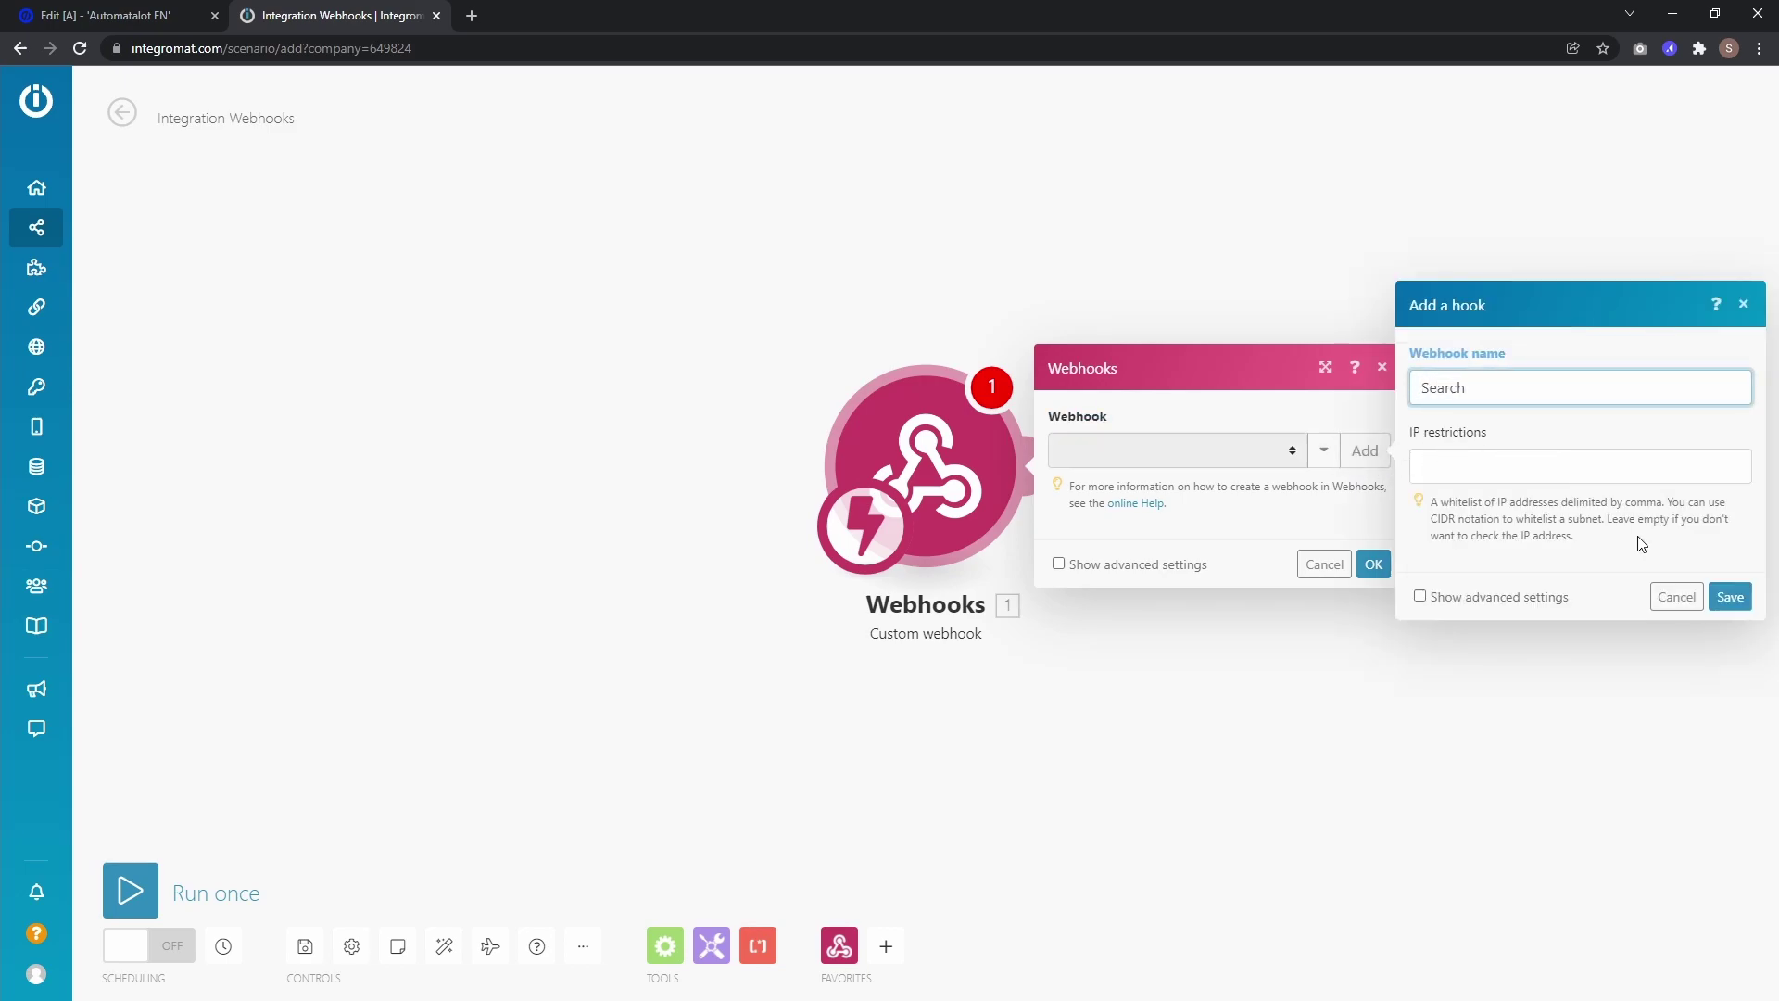
click(1729, 597)
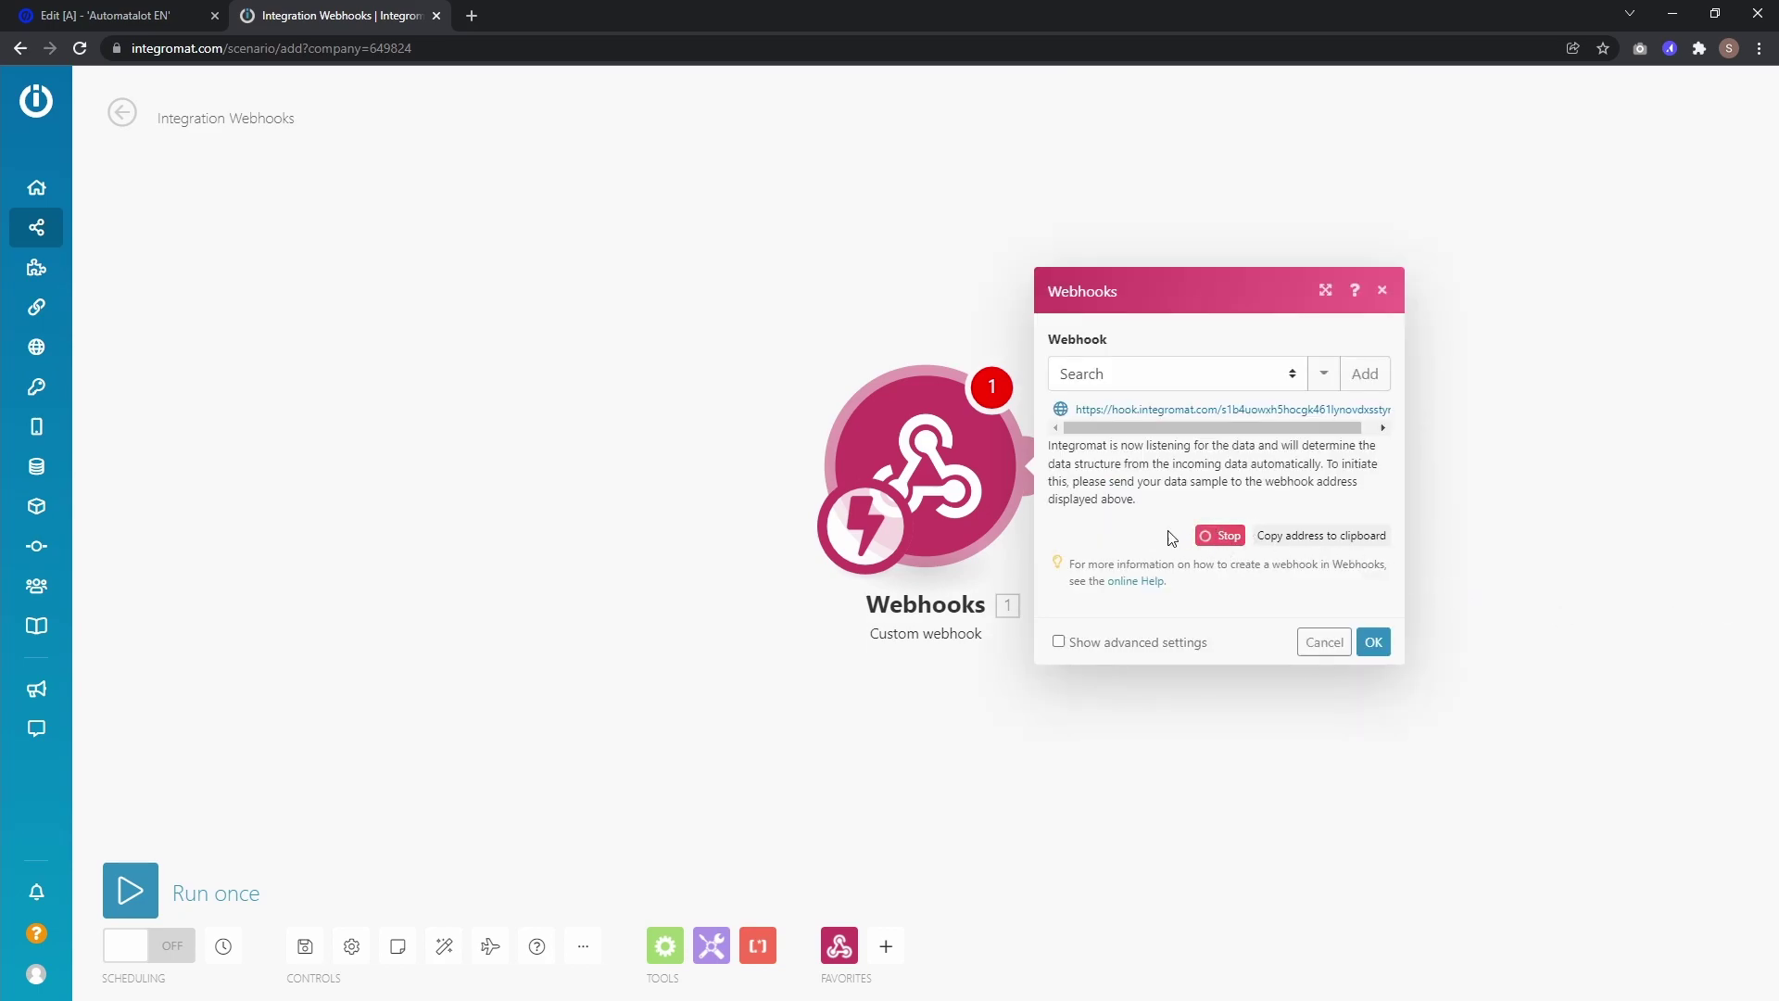
Set the form confirmation to Go to URL with the copied webhook address, appending form data.
click(1284, 542)
click(123, 17)
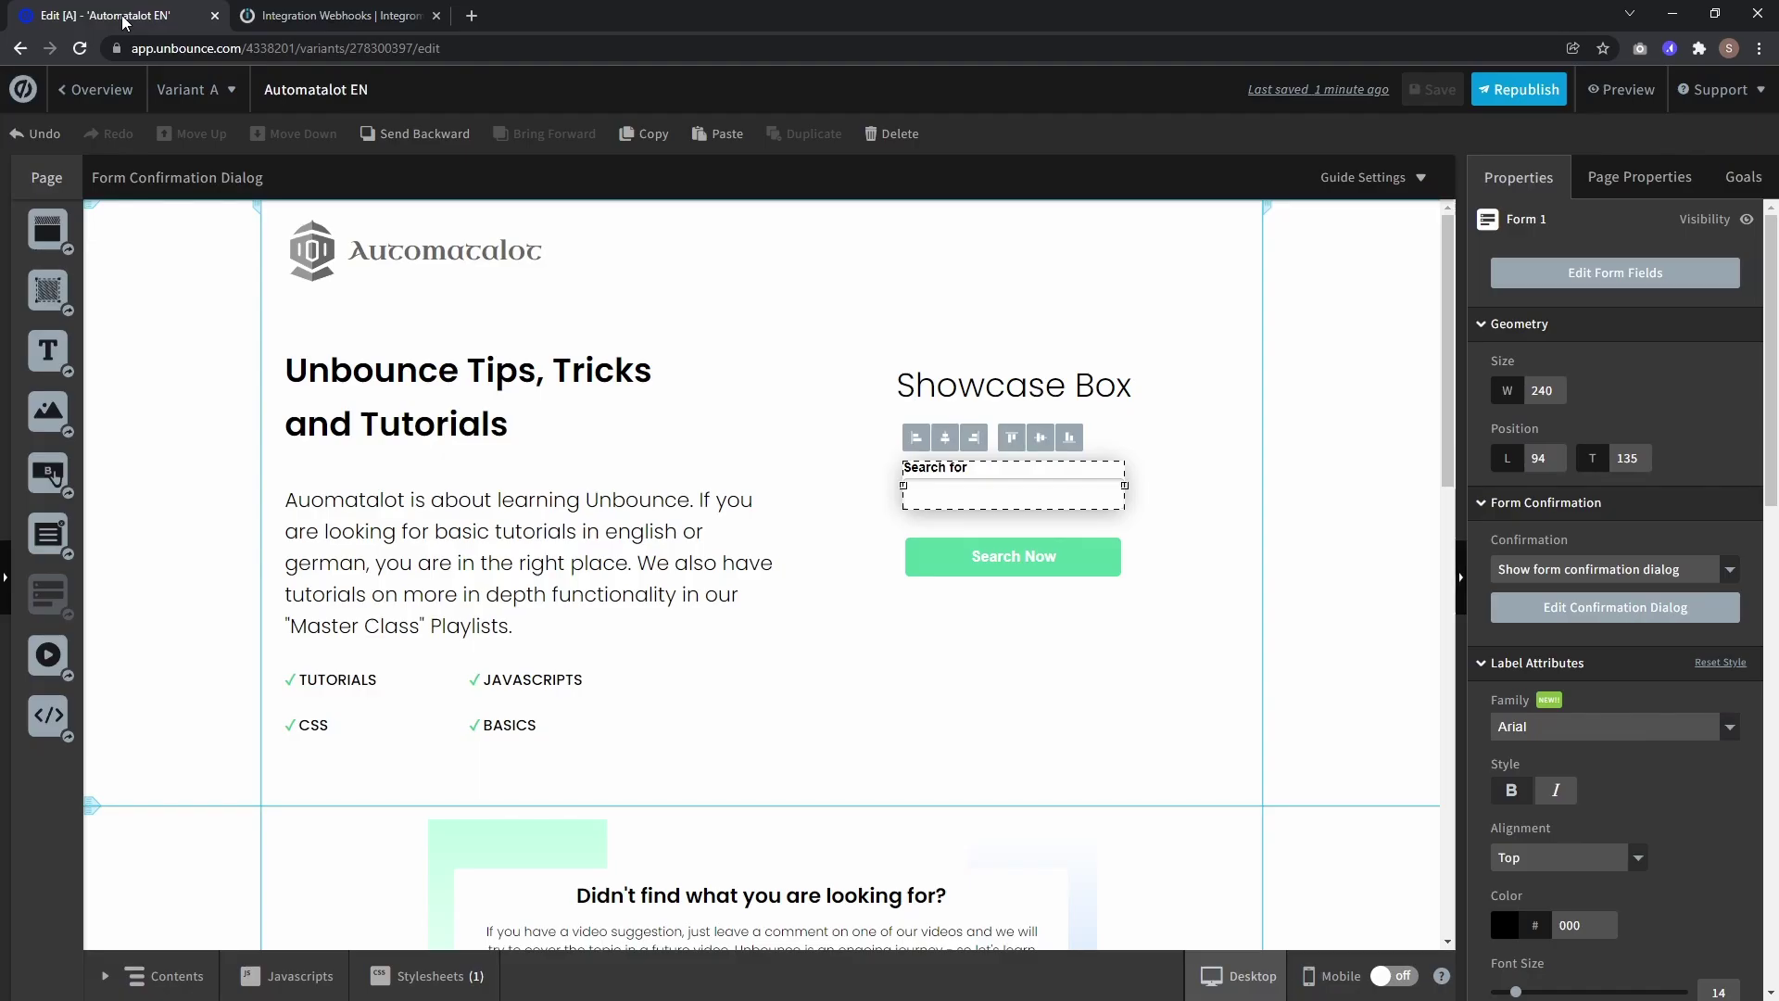
click(1554, 577)
click(1550, 623)
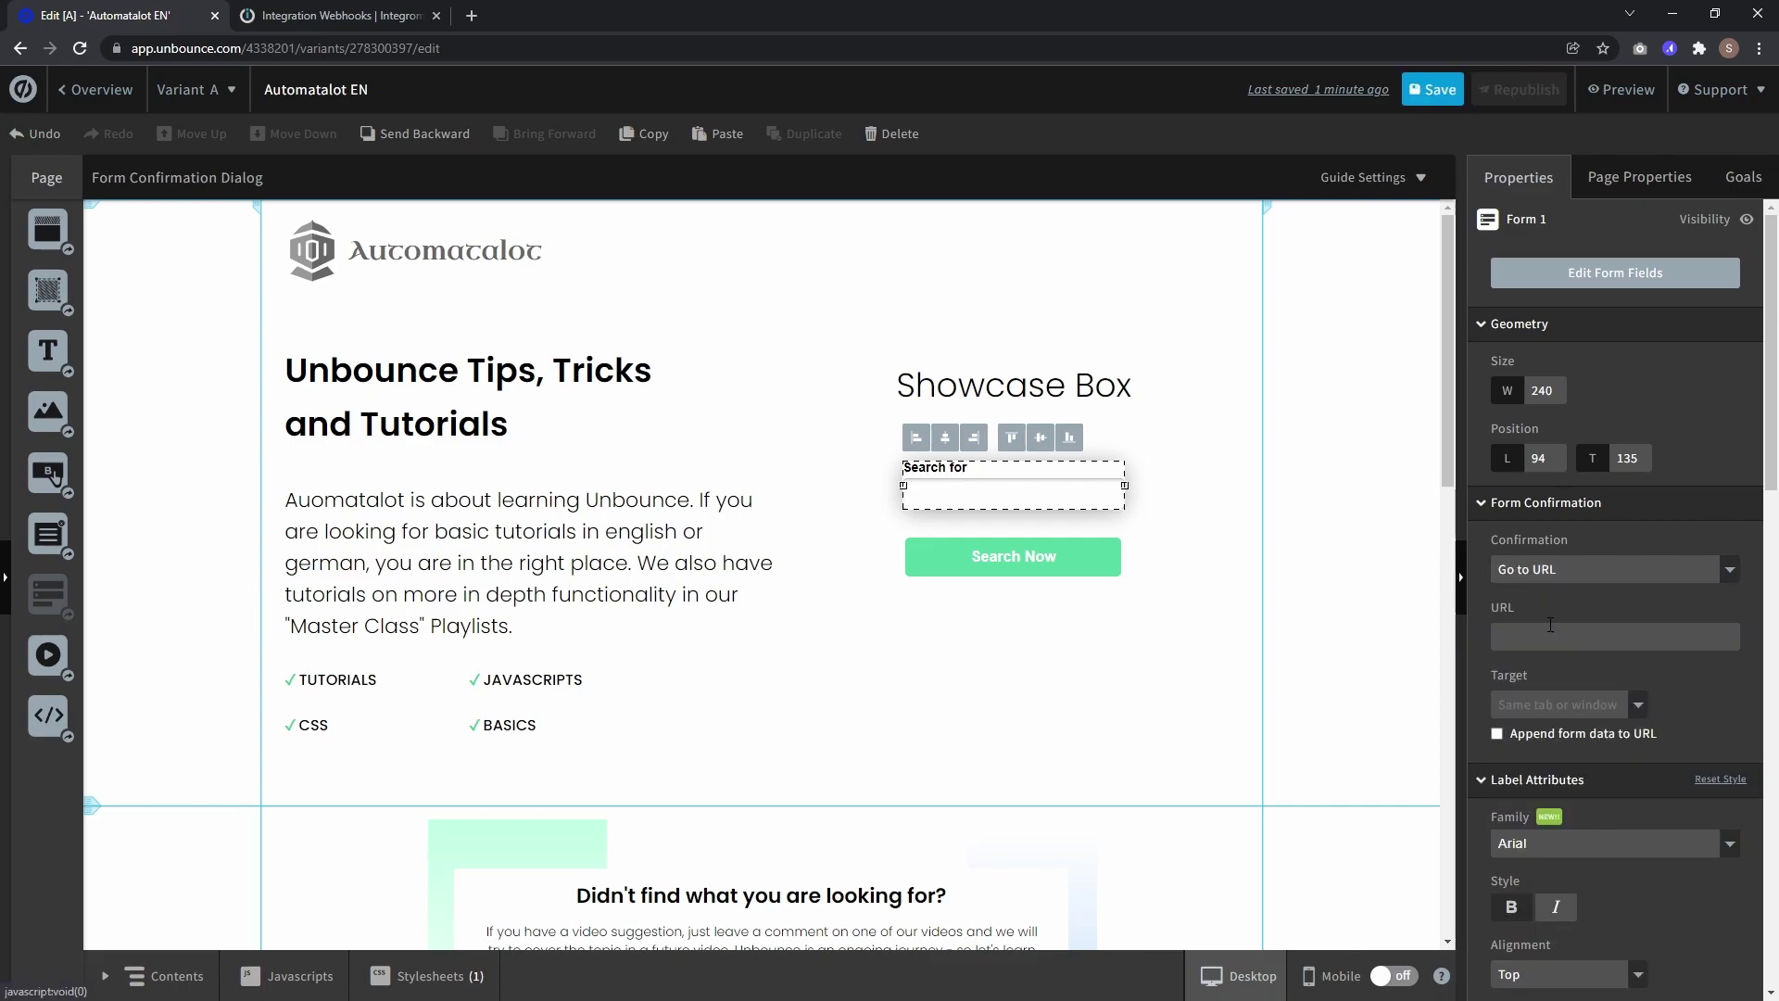
click(1550, 635)
key(ctrl+v)
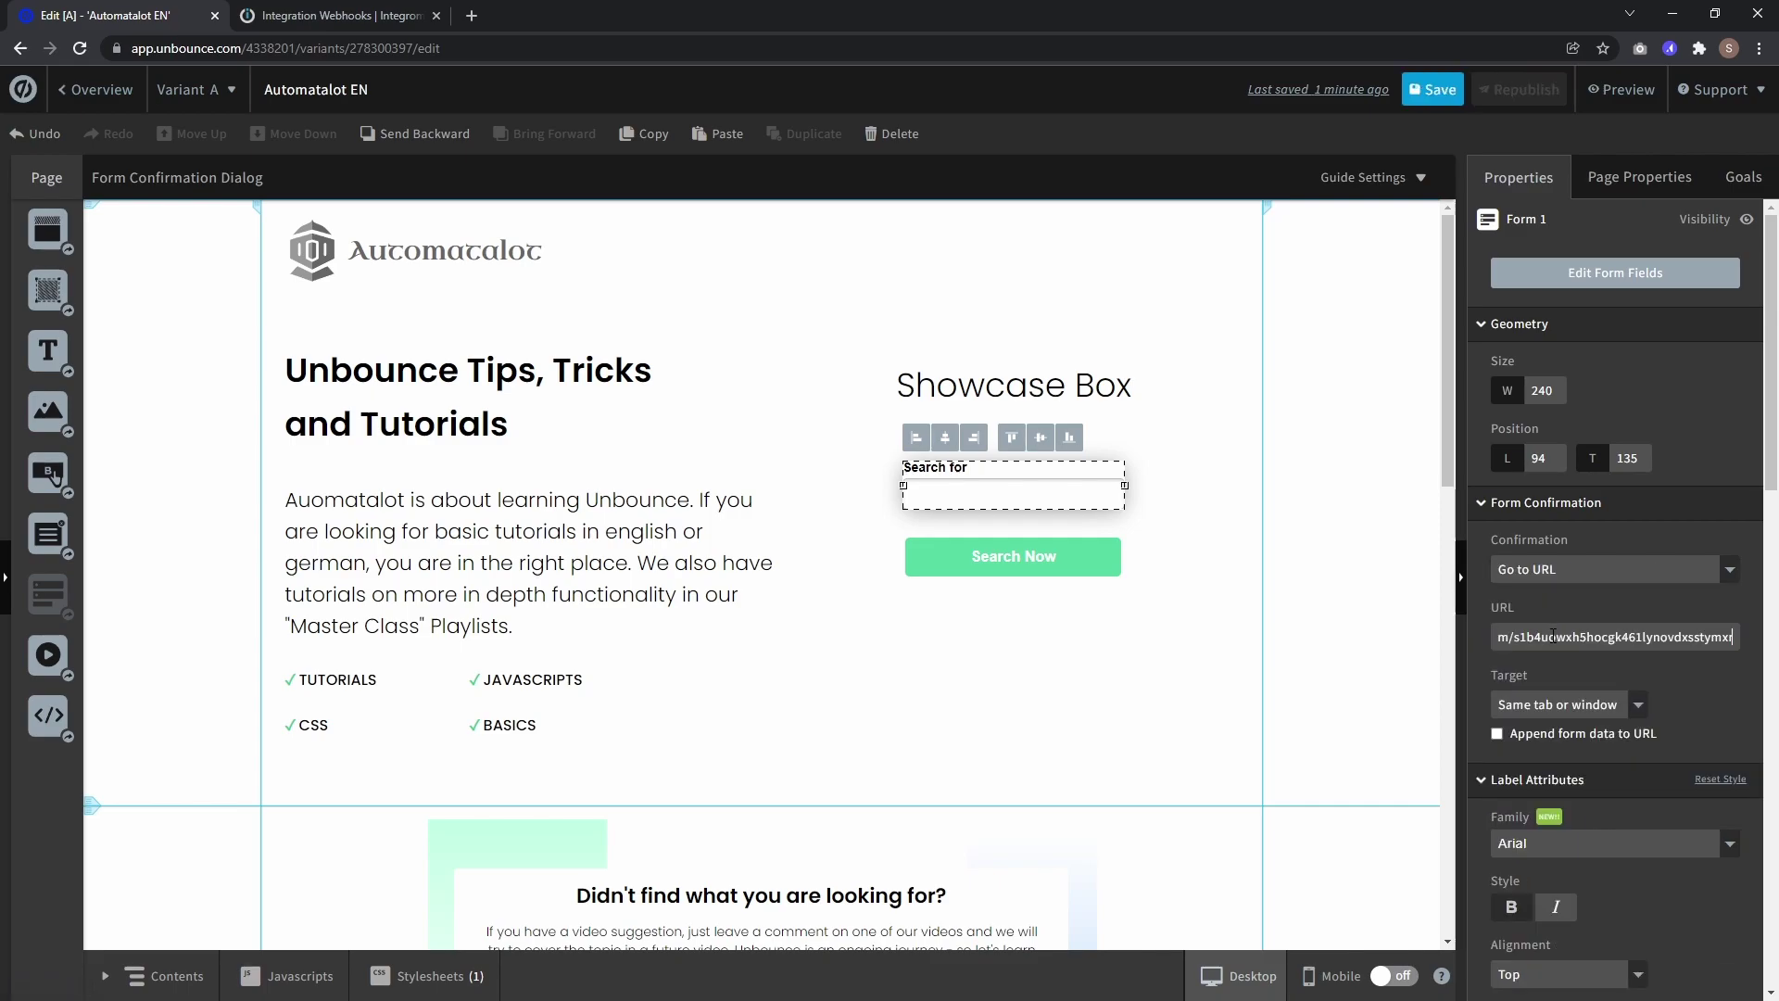
click(1497, 734)
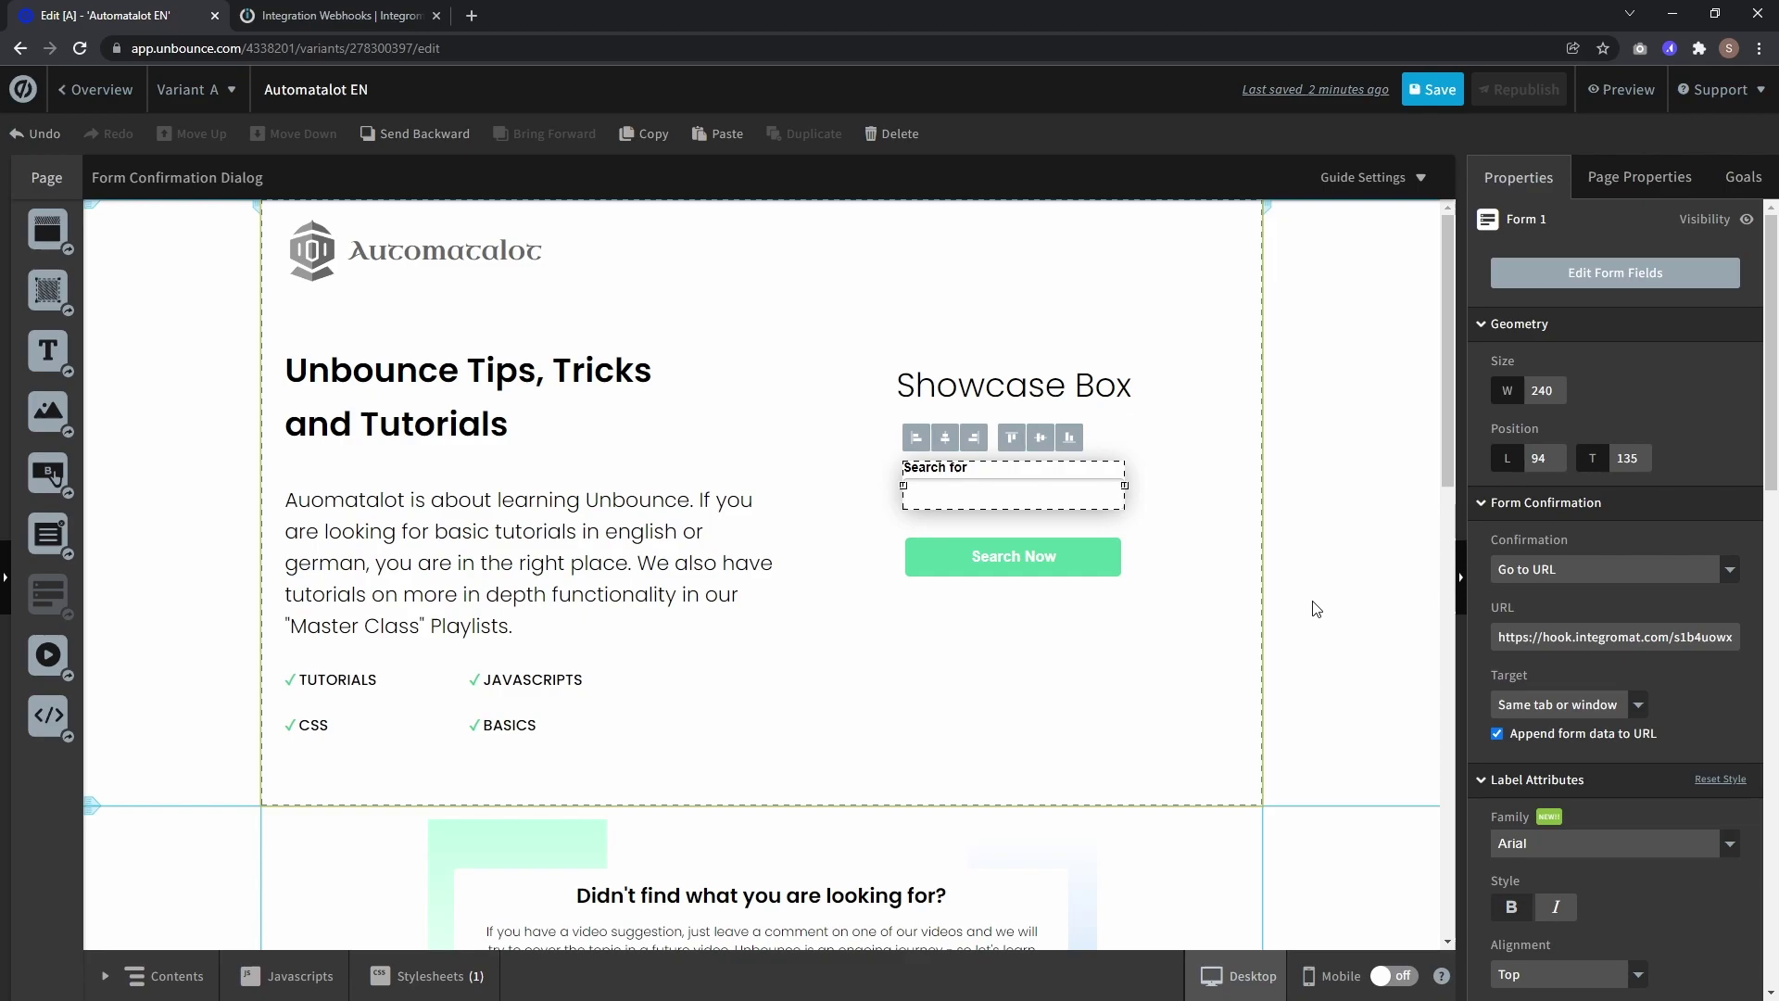
Save the page and republish it.
click(1436, 98)
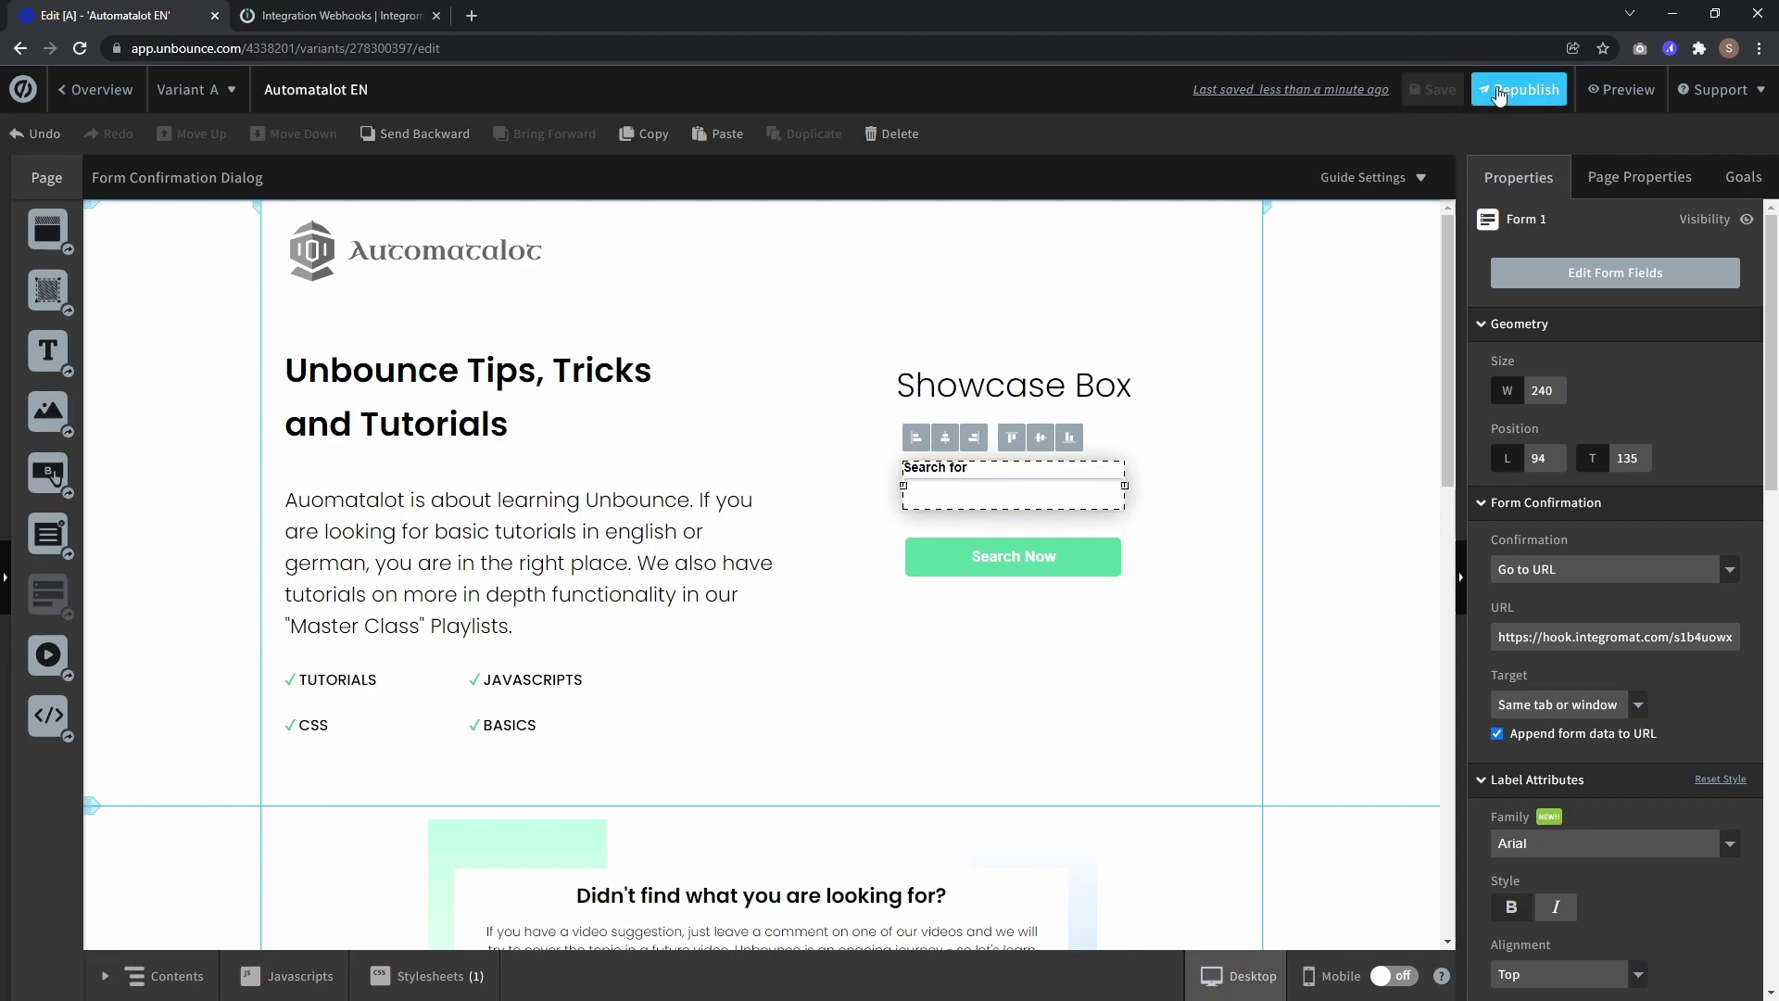
click(1501, 93)
click(1062, 761)
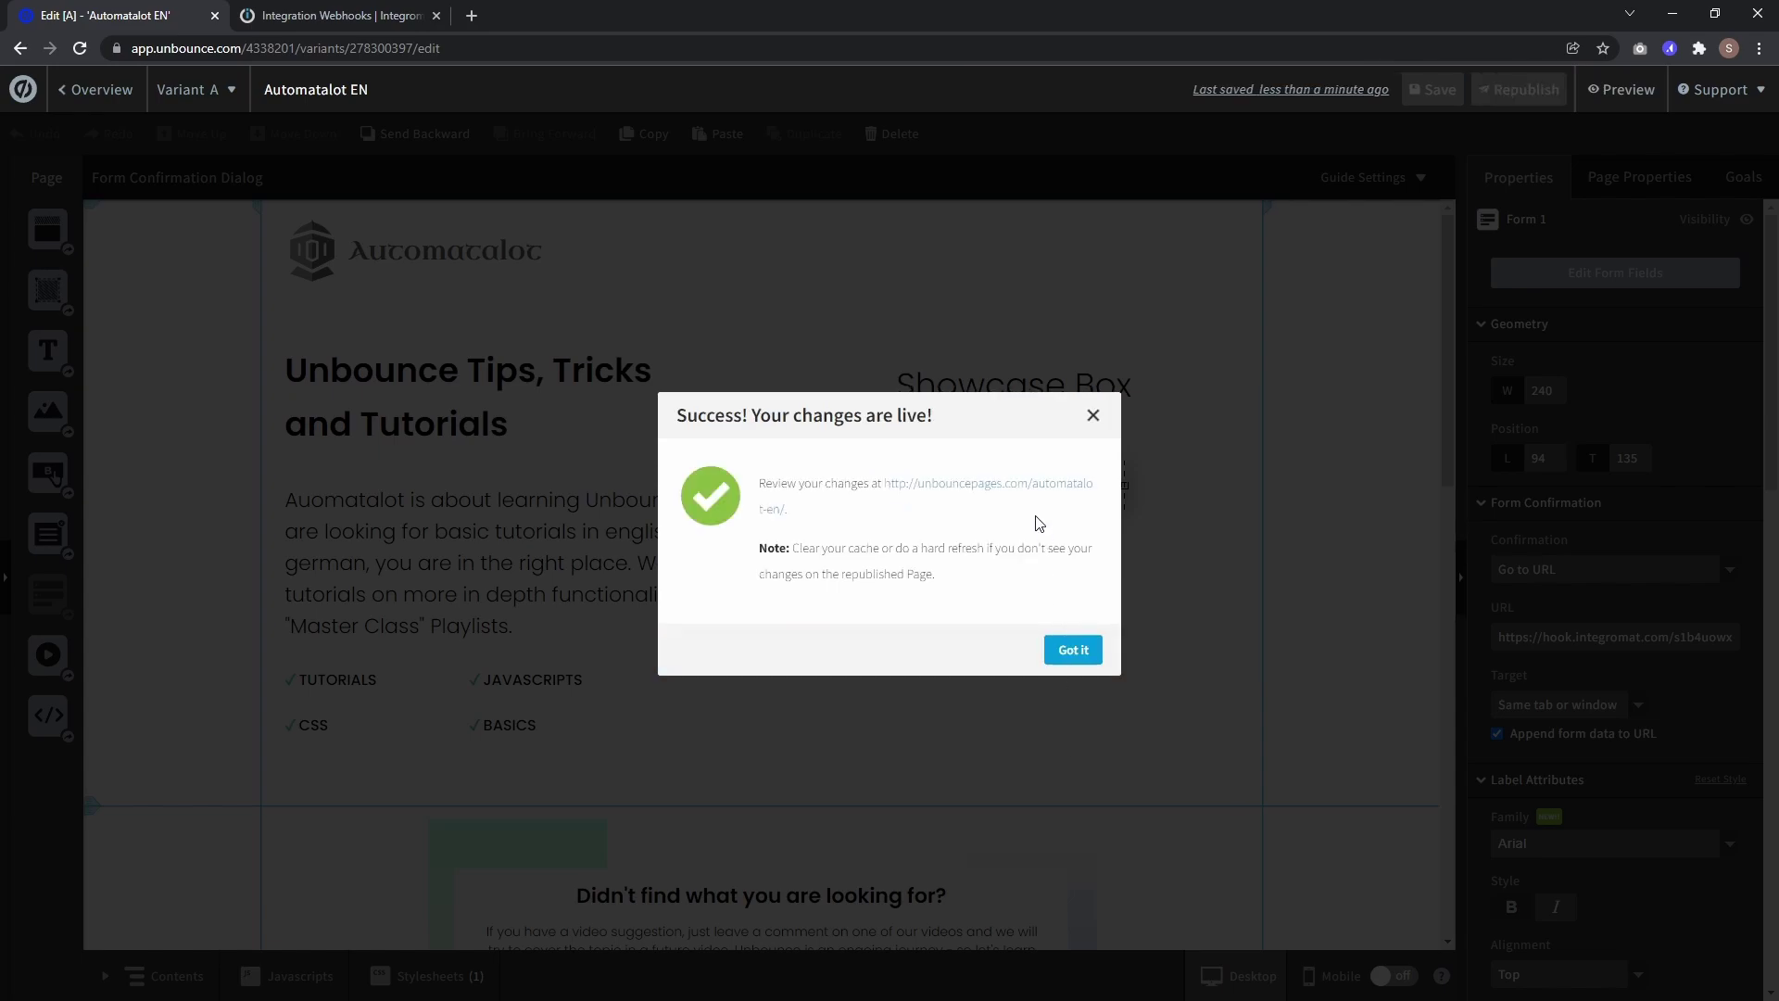
Submit 'unbounce' in the Search for field of the live page.
middle_click(1024, 491)
click(337, 15)
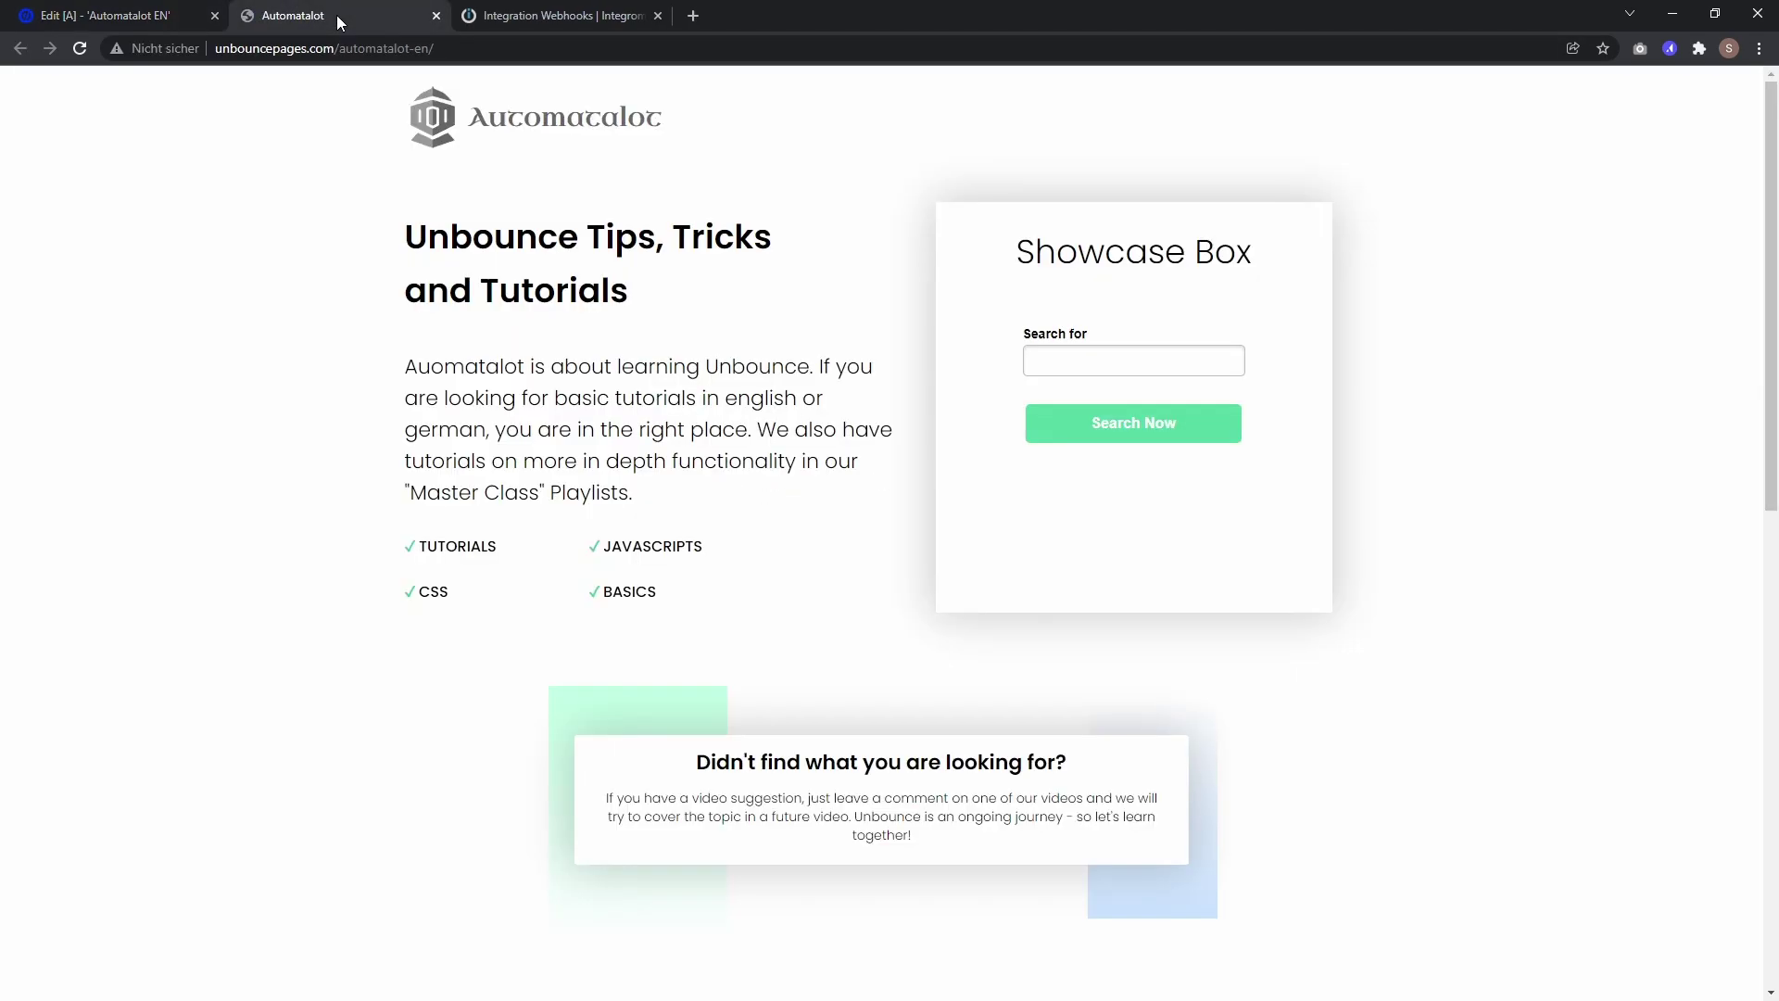
click(1078, 360)
text(unbounce)
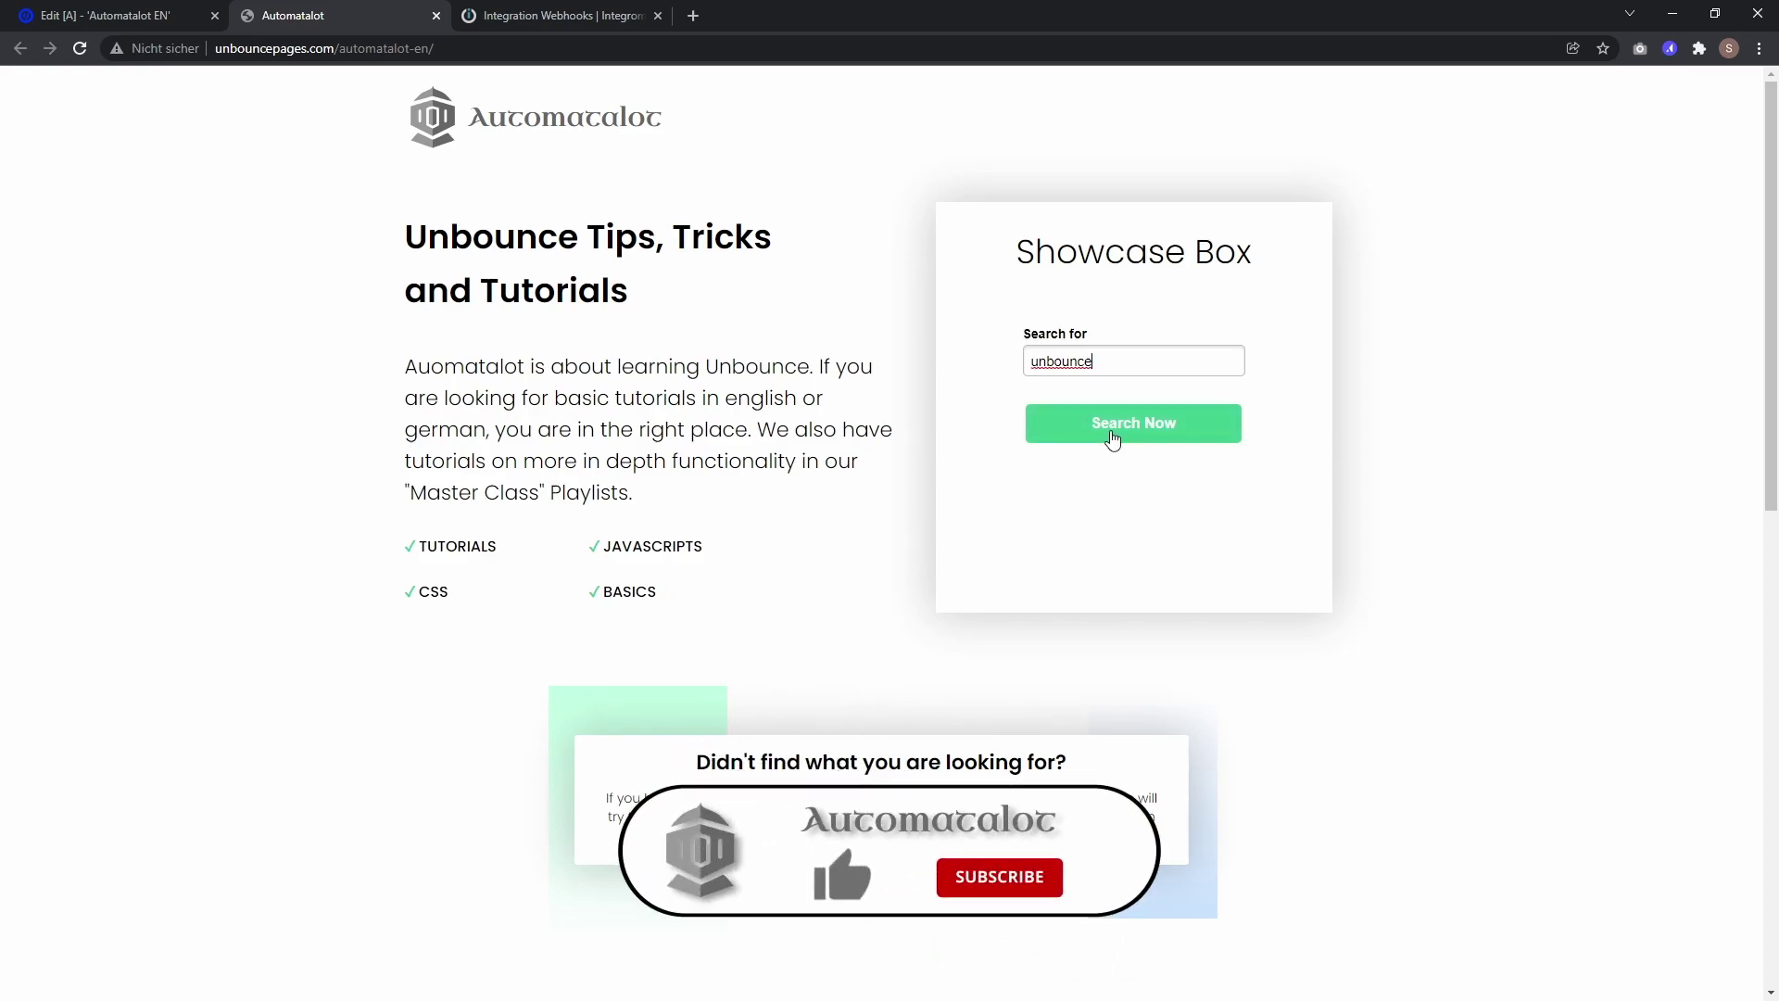
click(1113, 434)
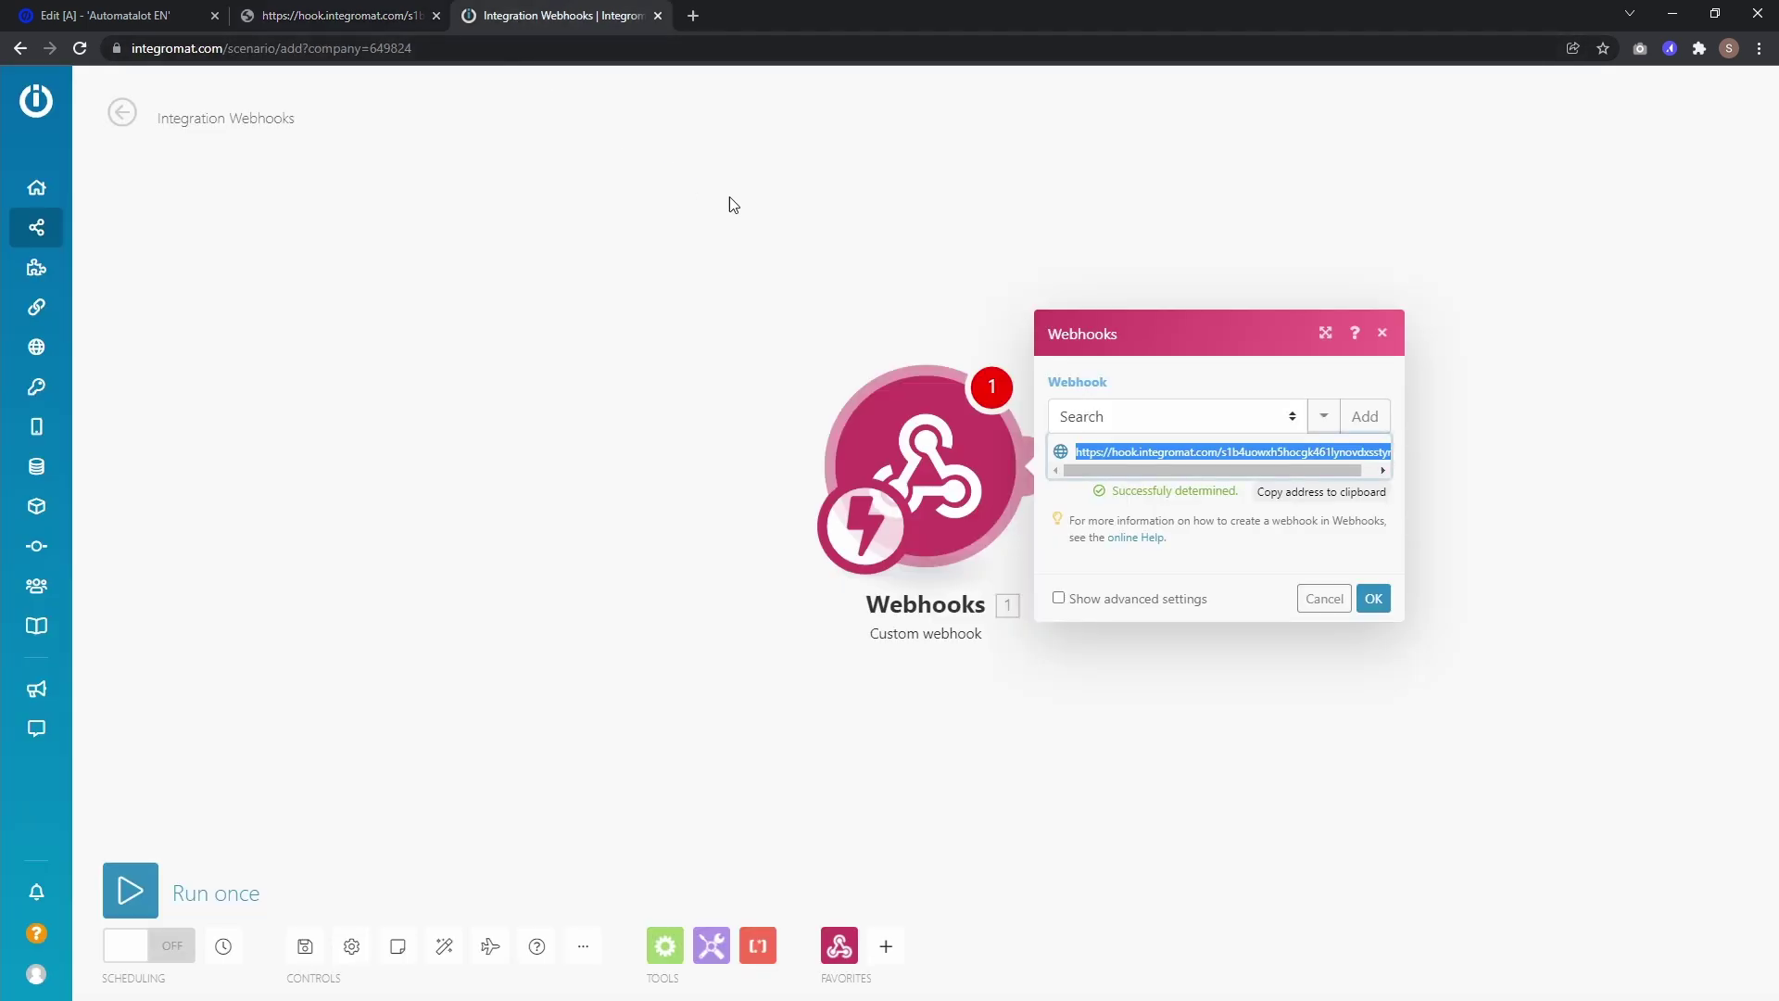
Confirm the webhook trigger and add a Webhook response module with status 303.
drag(1111, 491, 1254, 500)
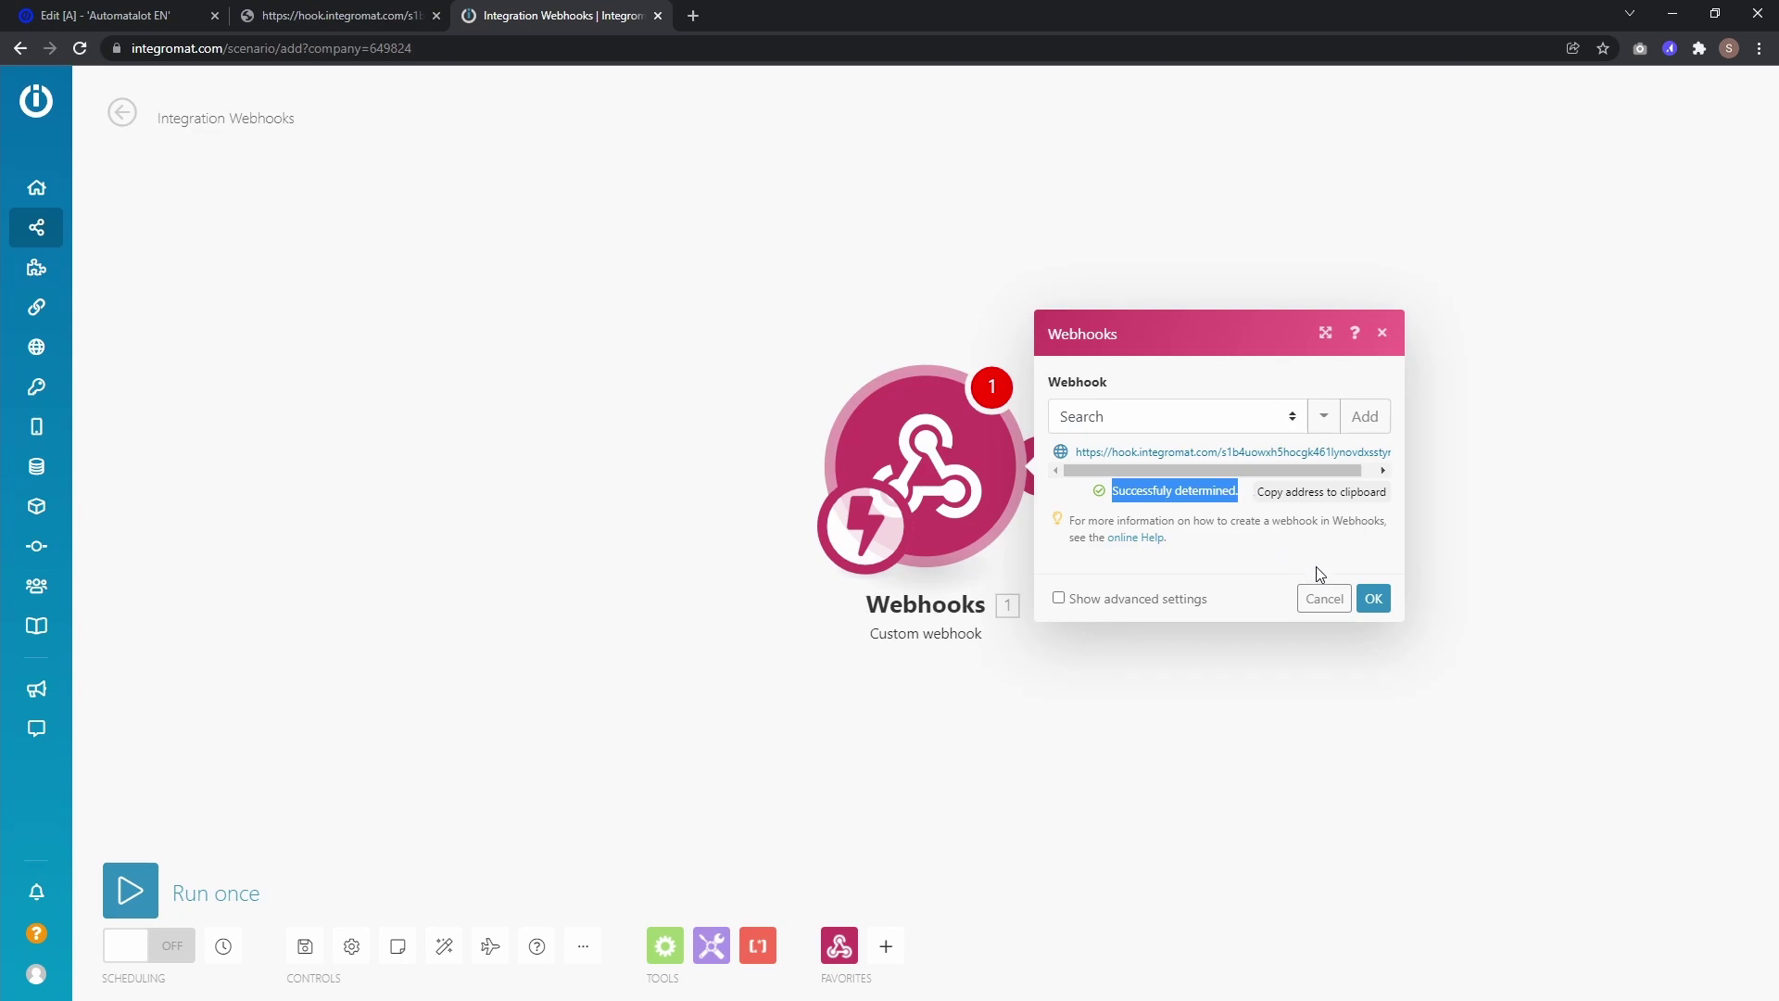
click(1373, 597)
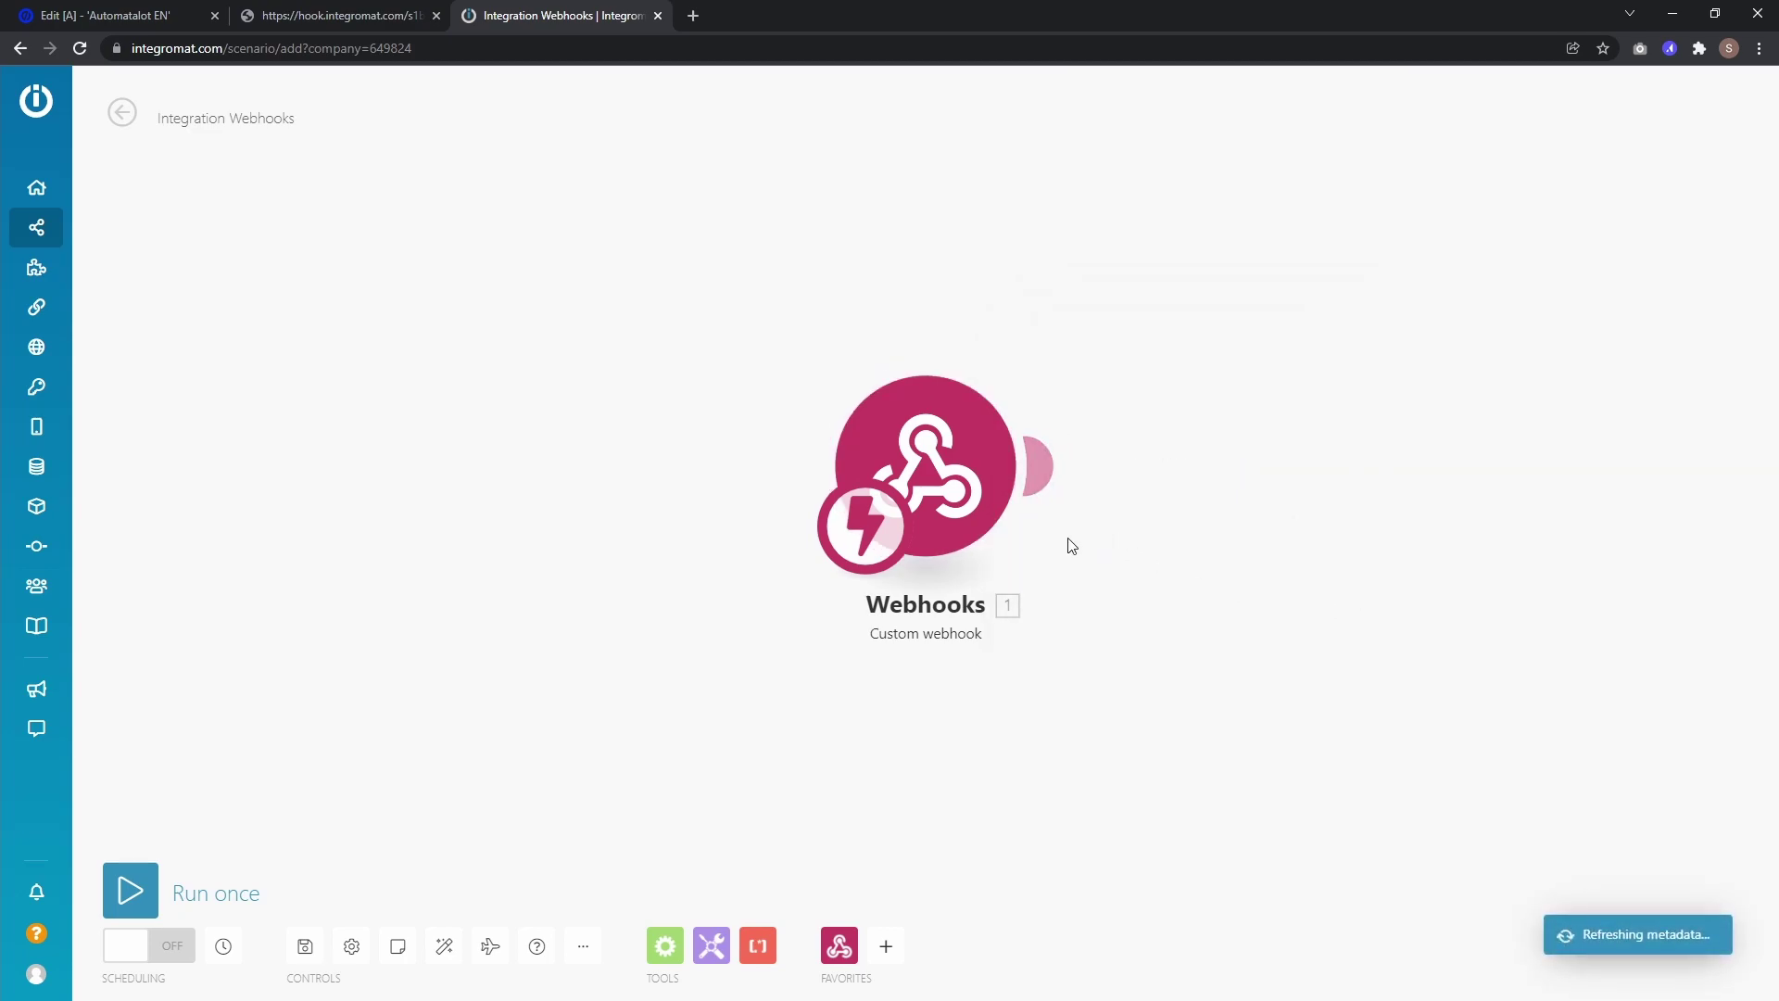
click(1043, 475)
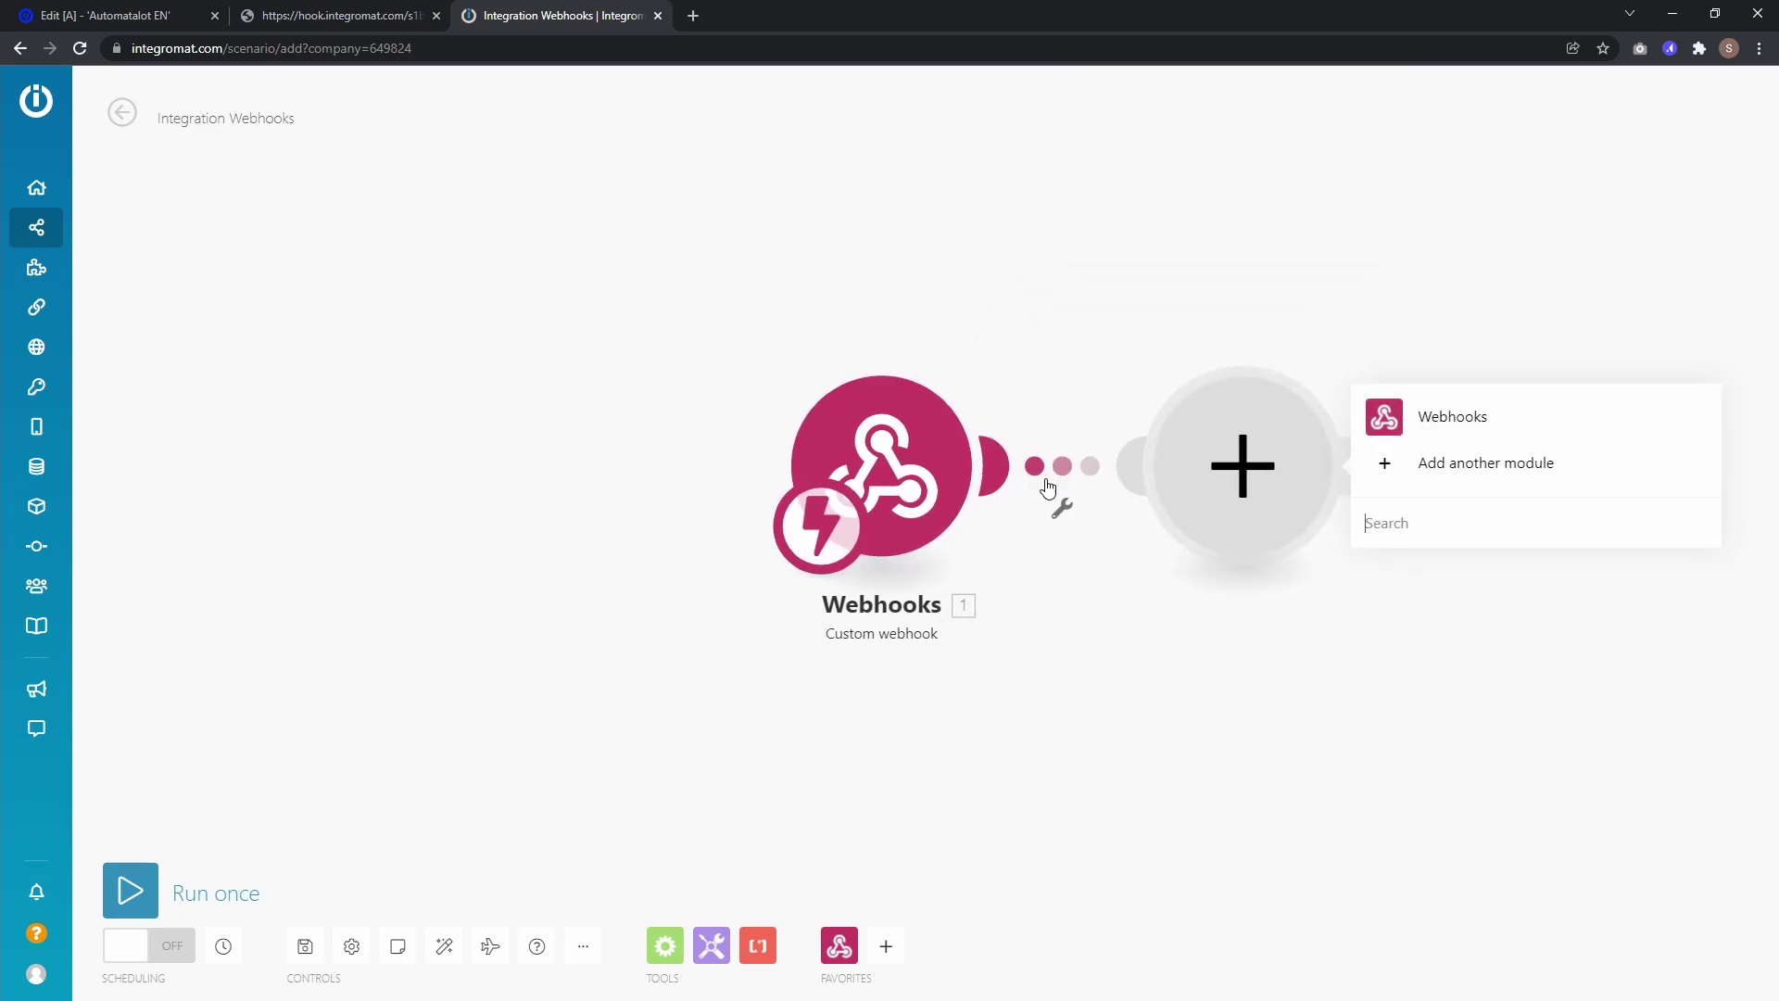
click(1449, 435)
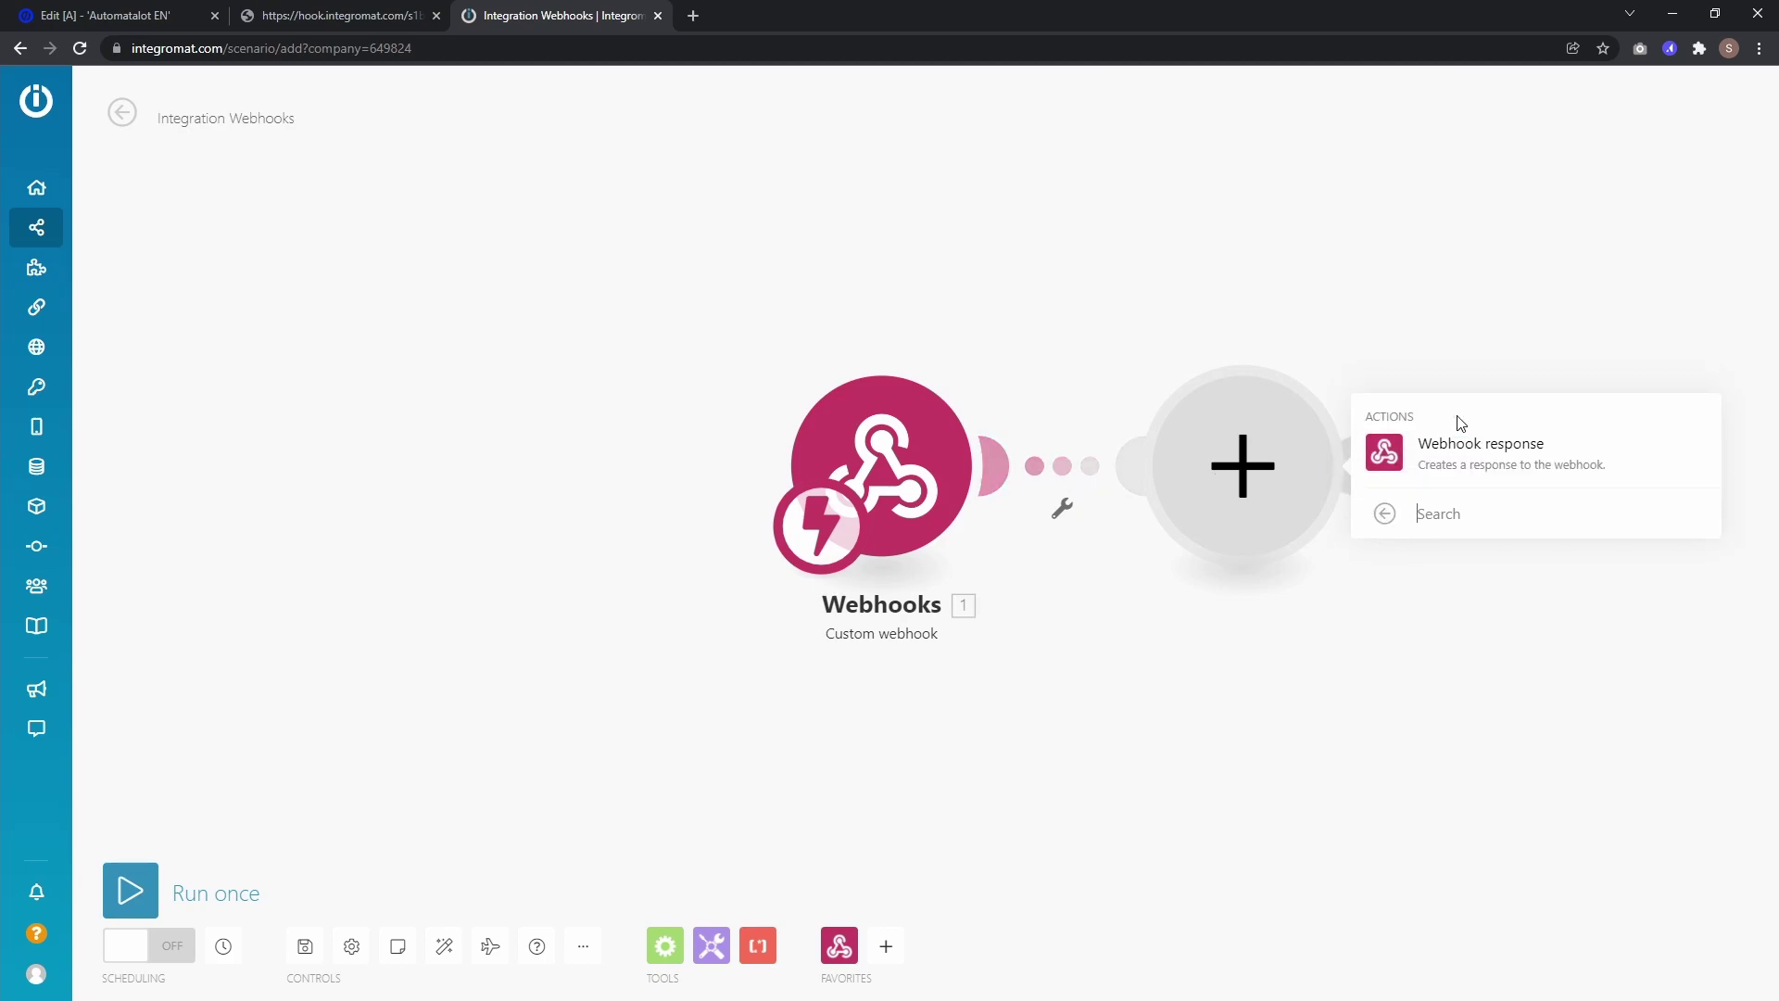
click(1453, 466)
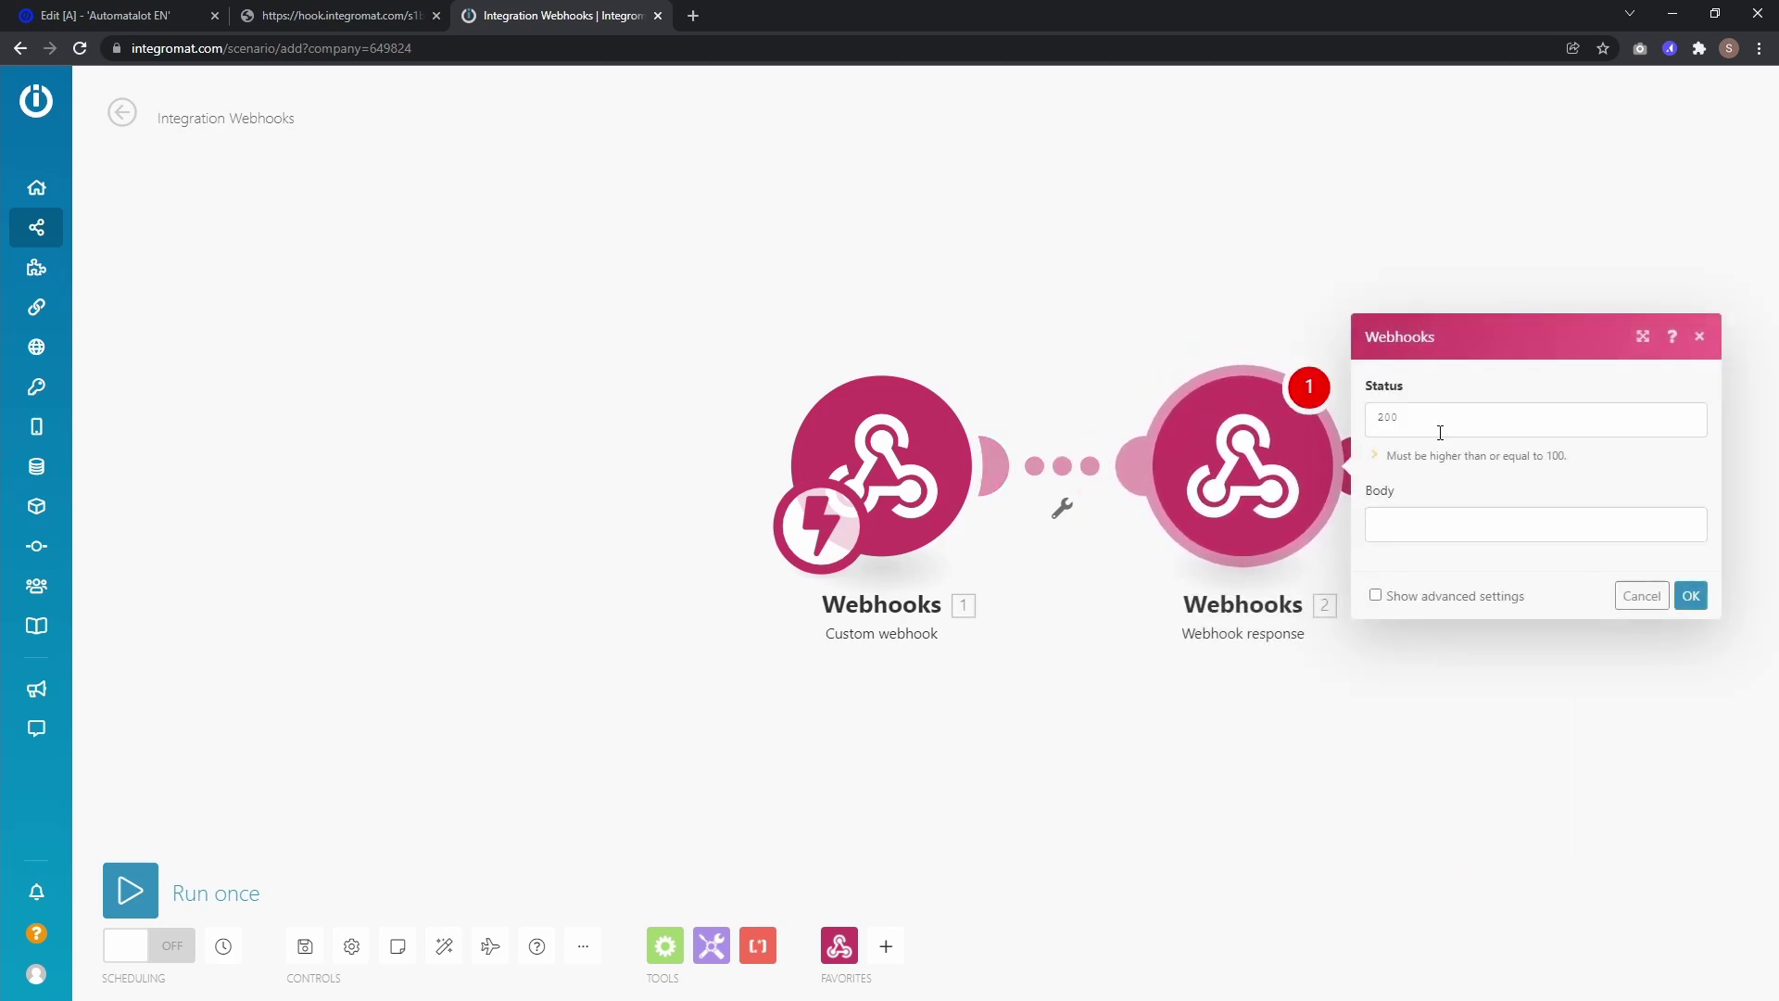
double_click(1436, 423)
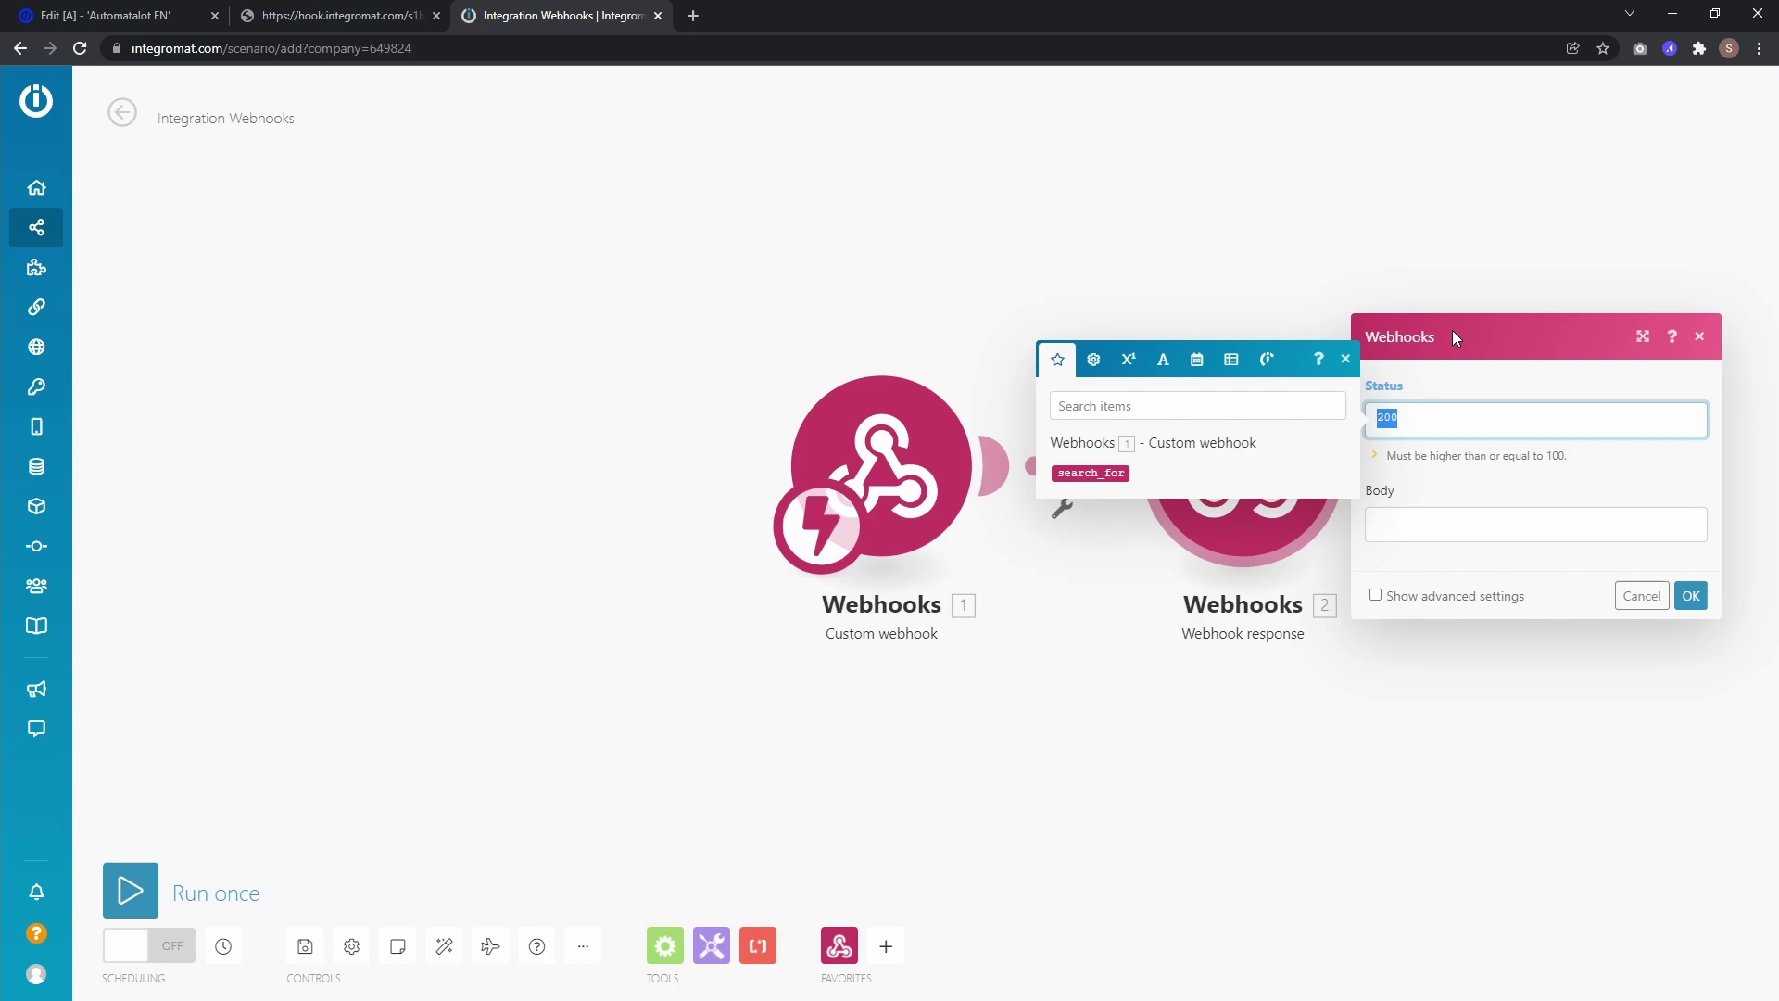
text(303)
click(1578, 468)
click(1441, 597)
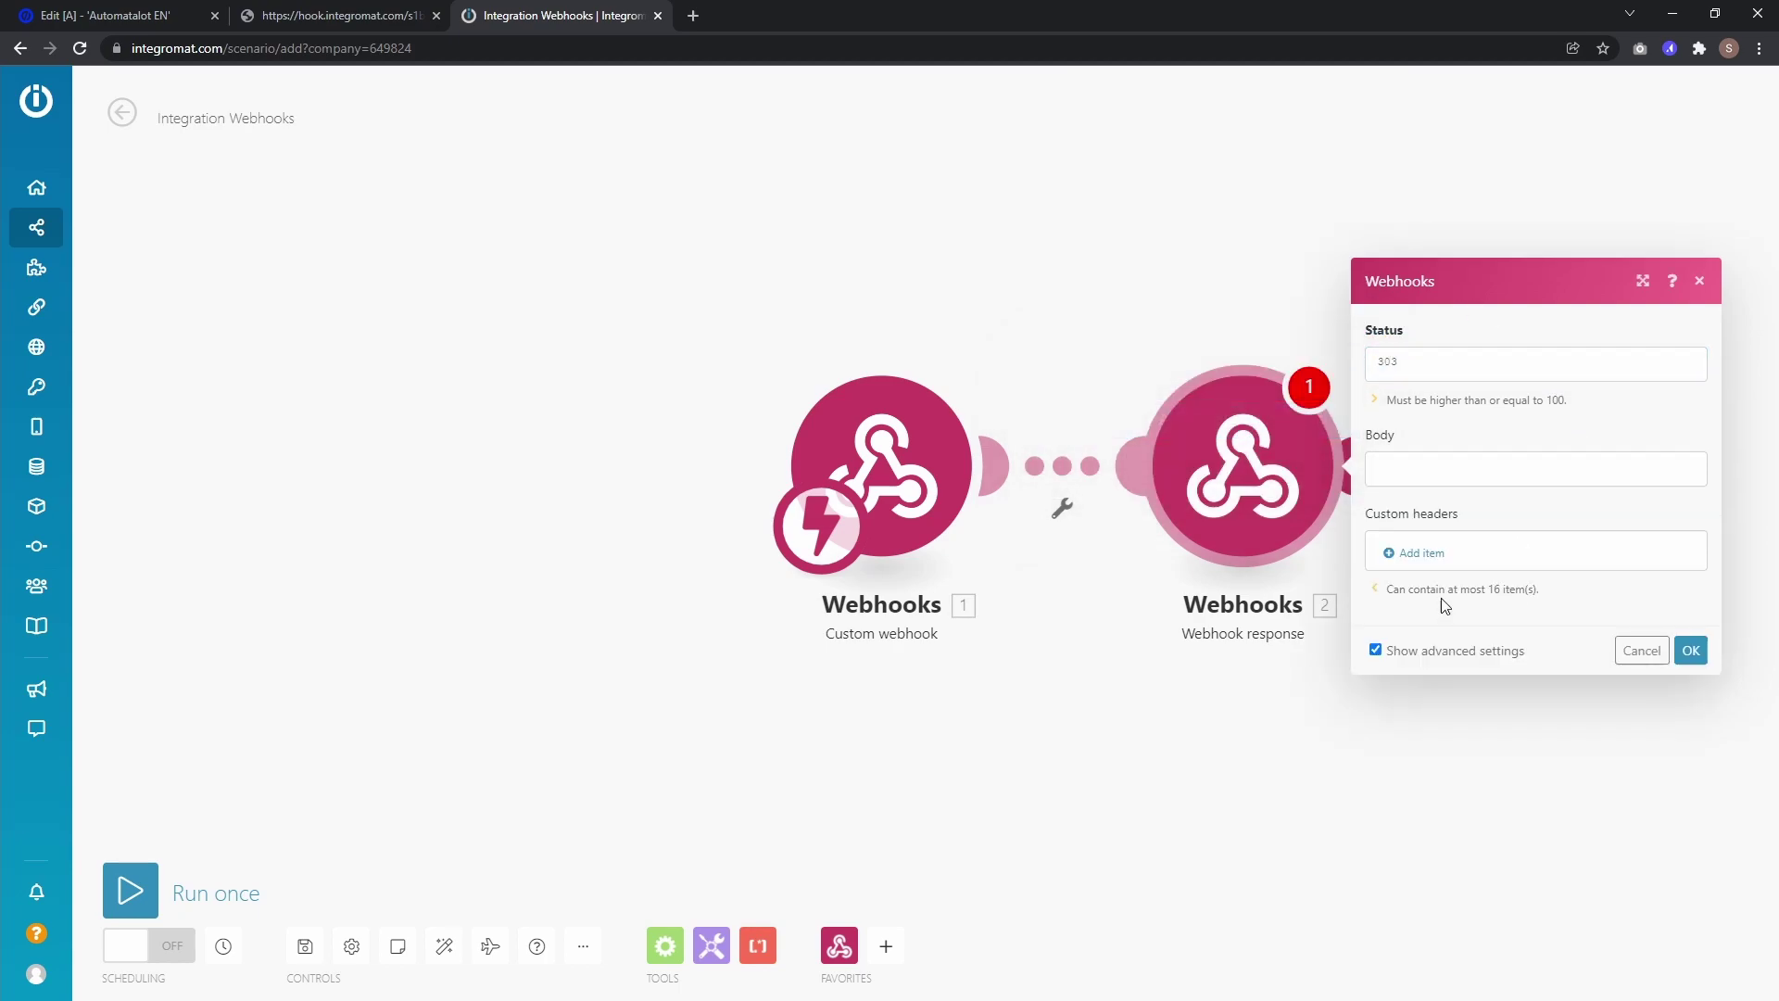
click(1411, 556)
click(1084, 498)
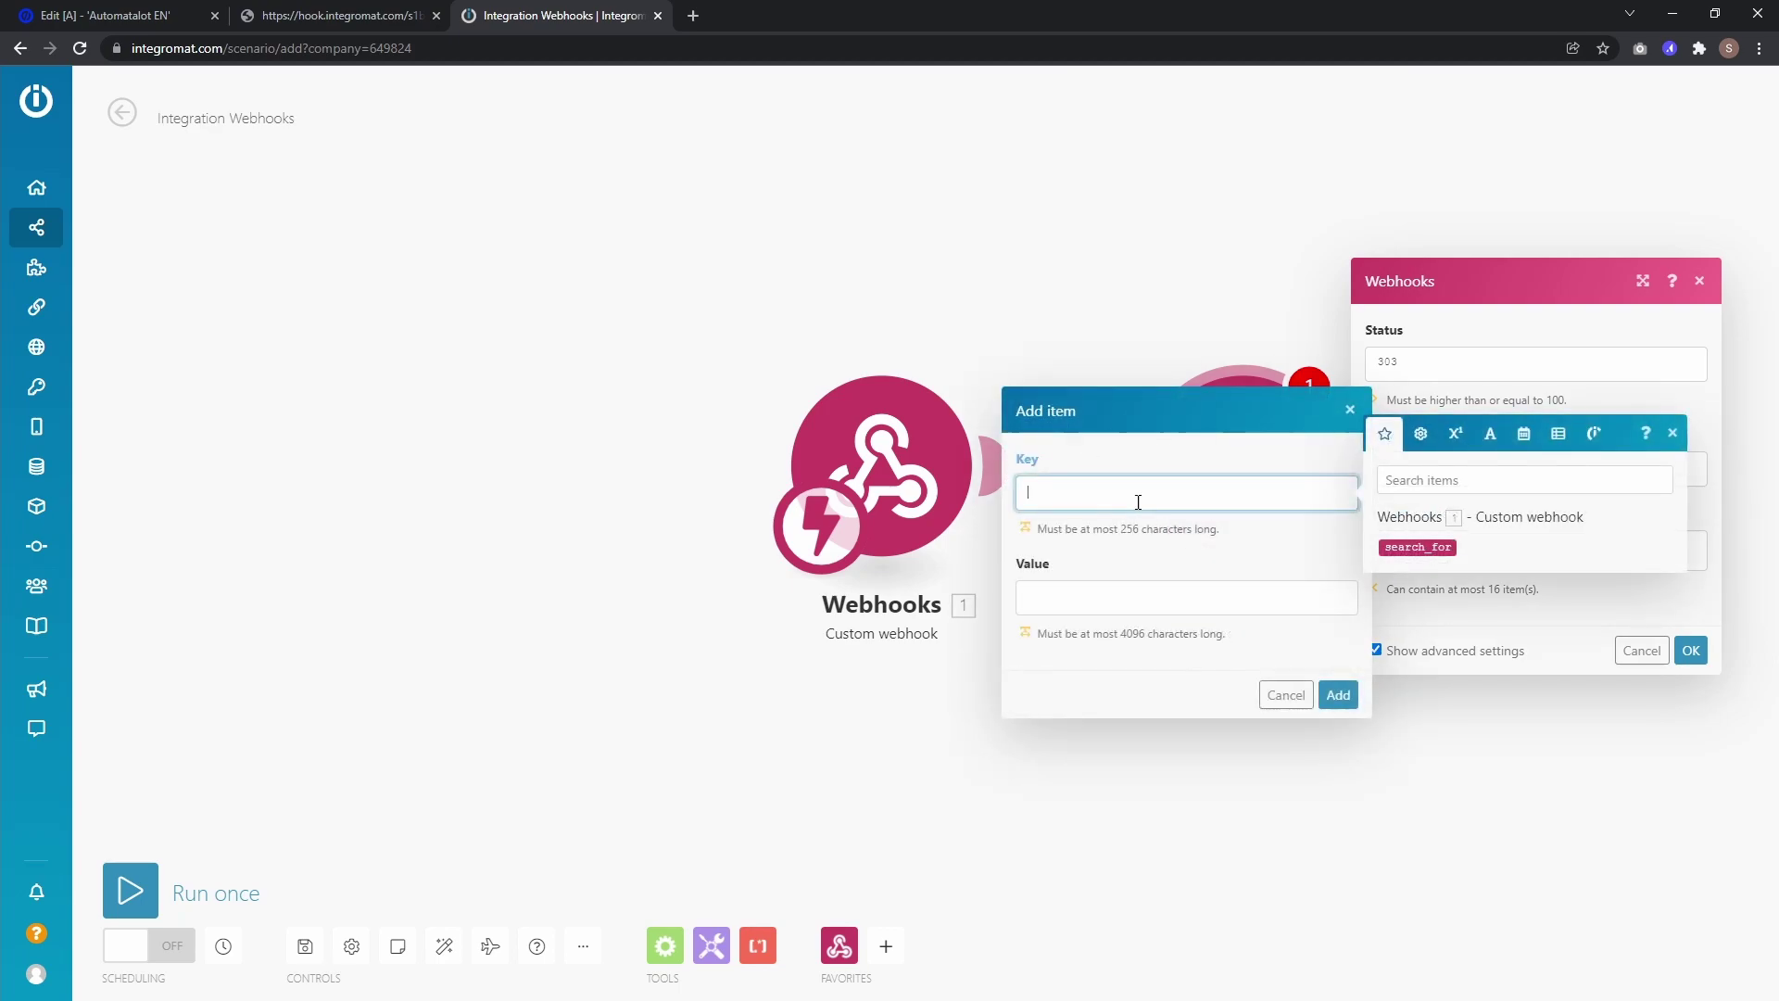
text(Location)
click(1084, 594)
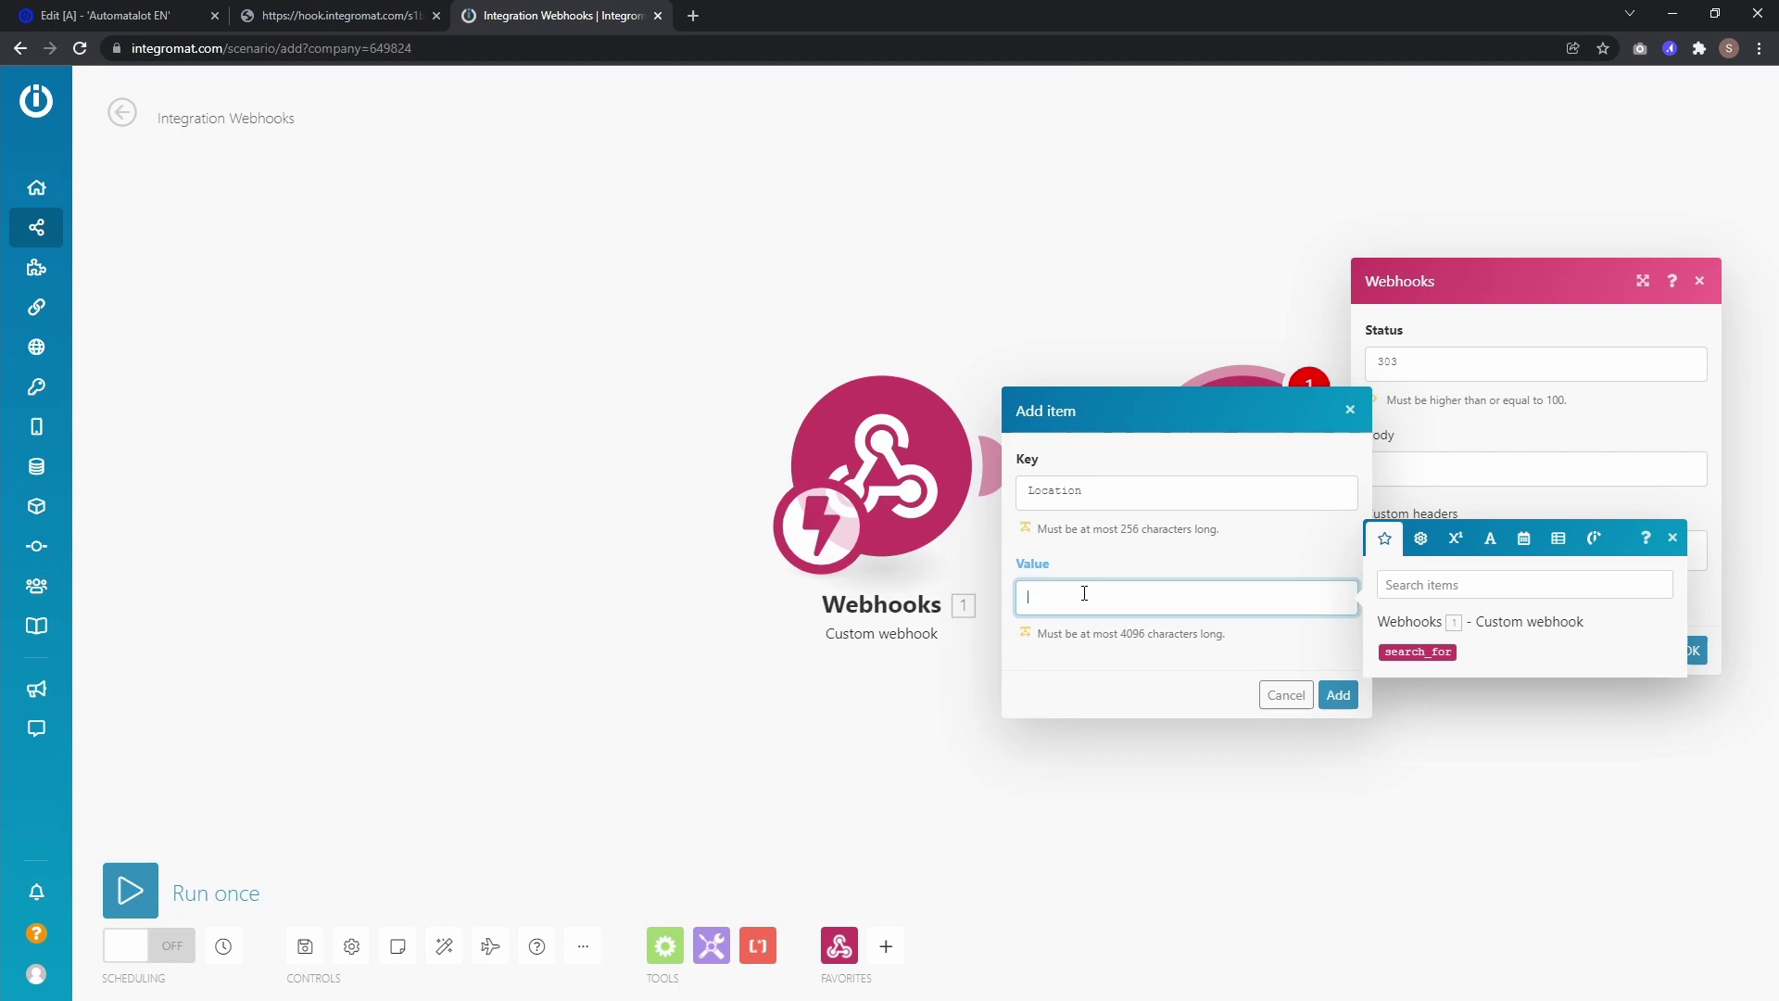
text(https://google.com/search?q=)
click(1438, 656)
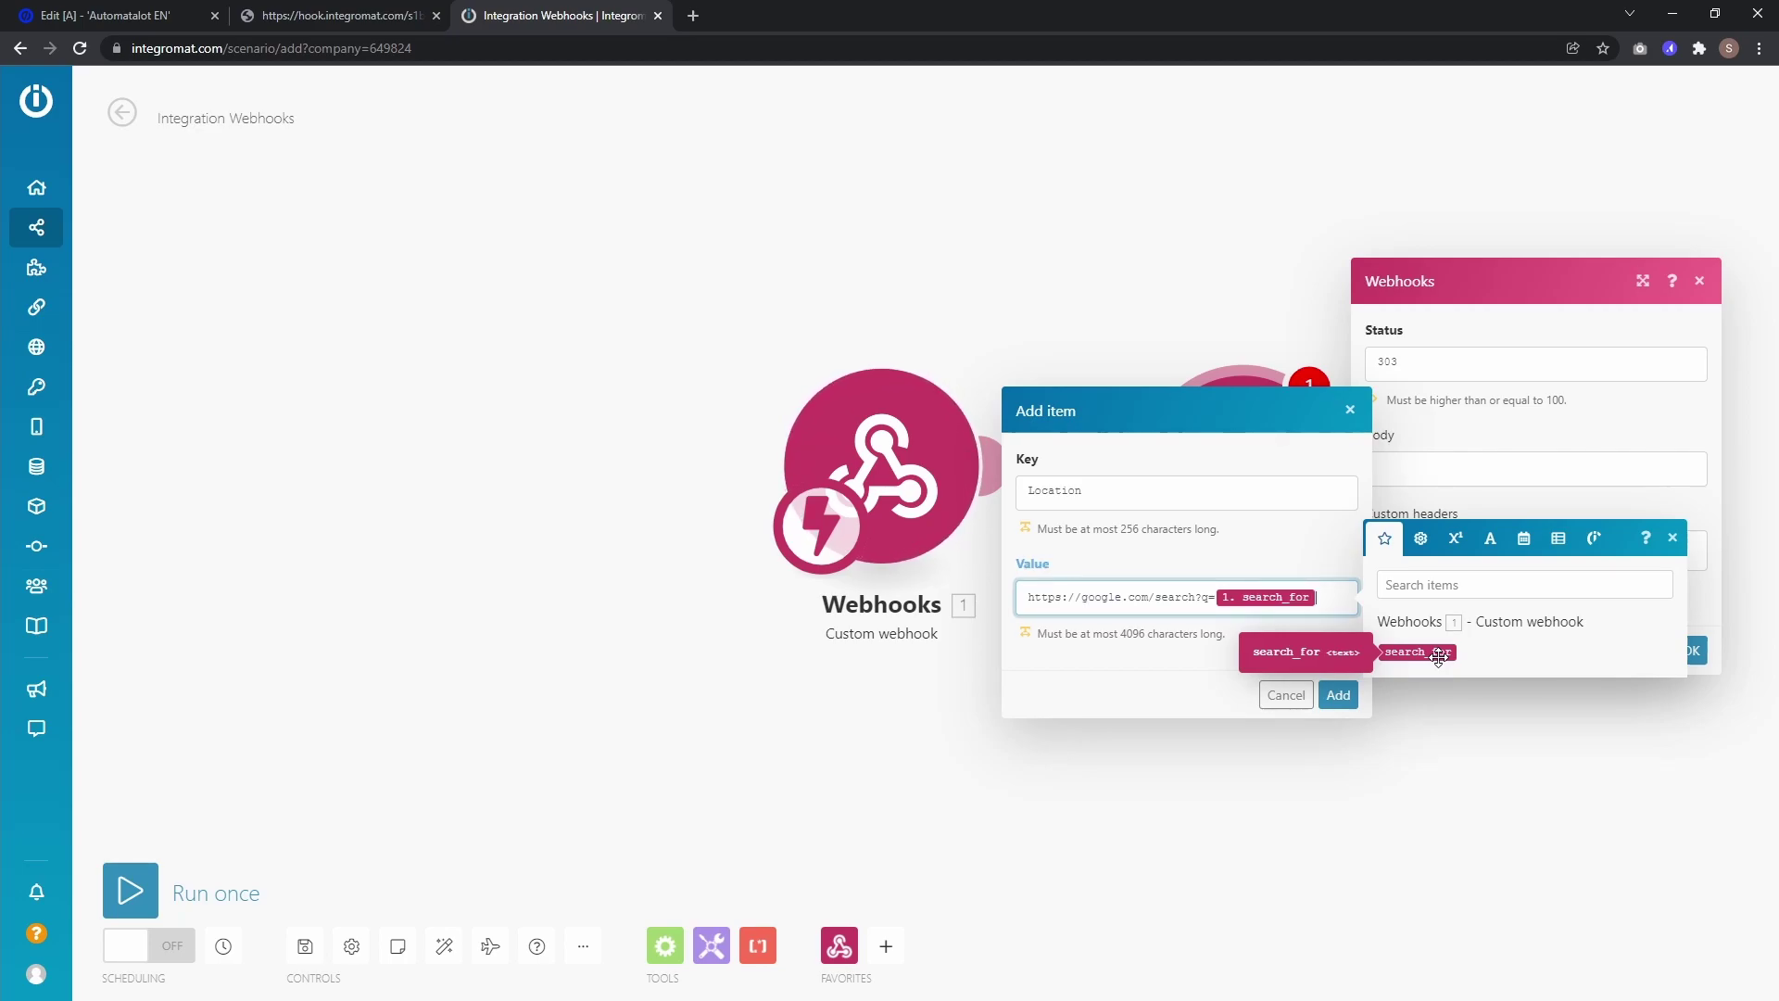
click(1343, 700)
click(1696, 687)
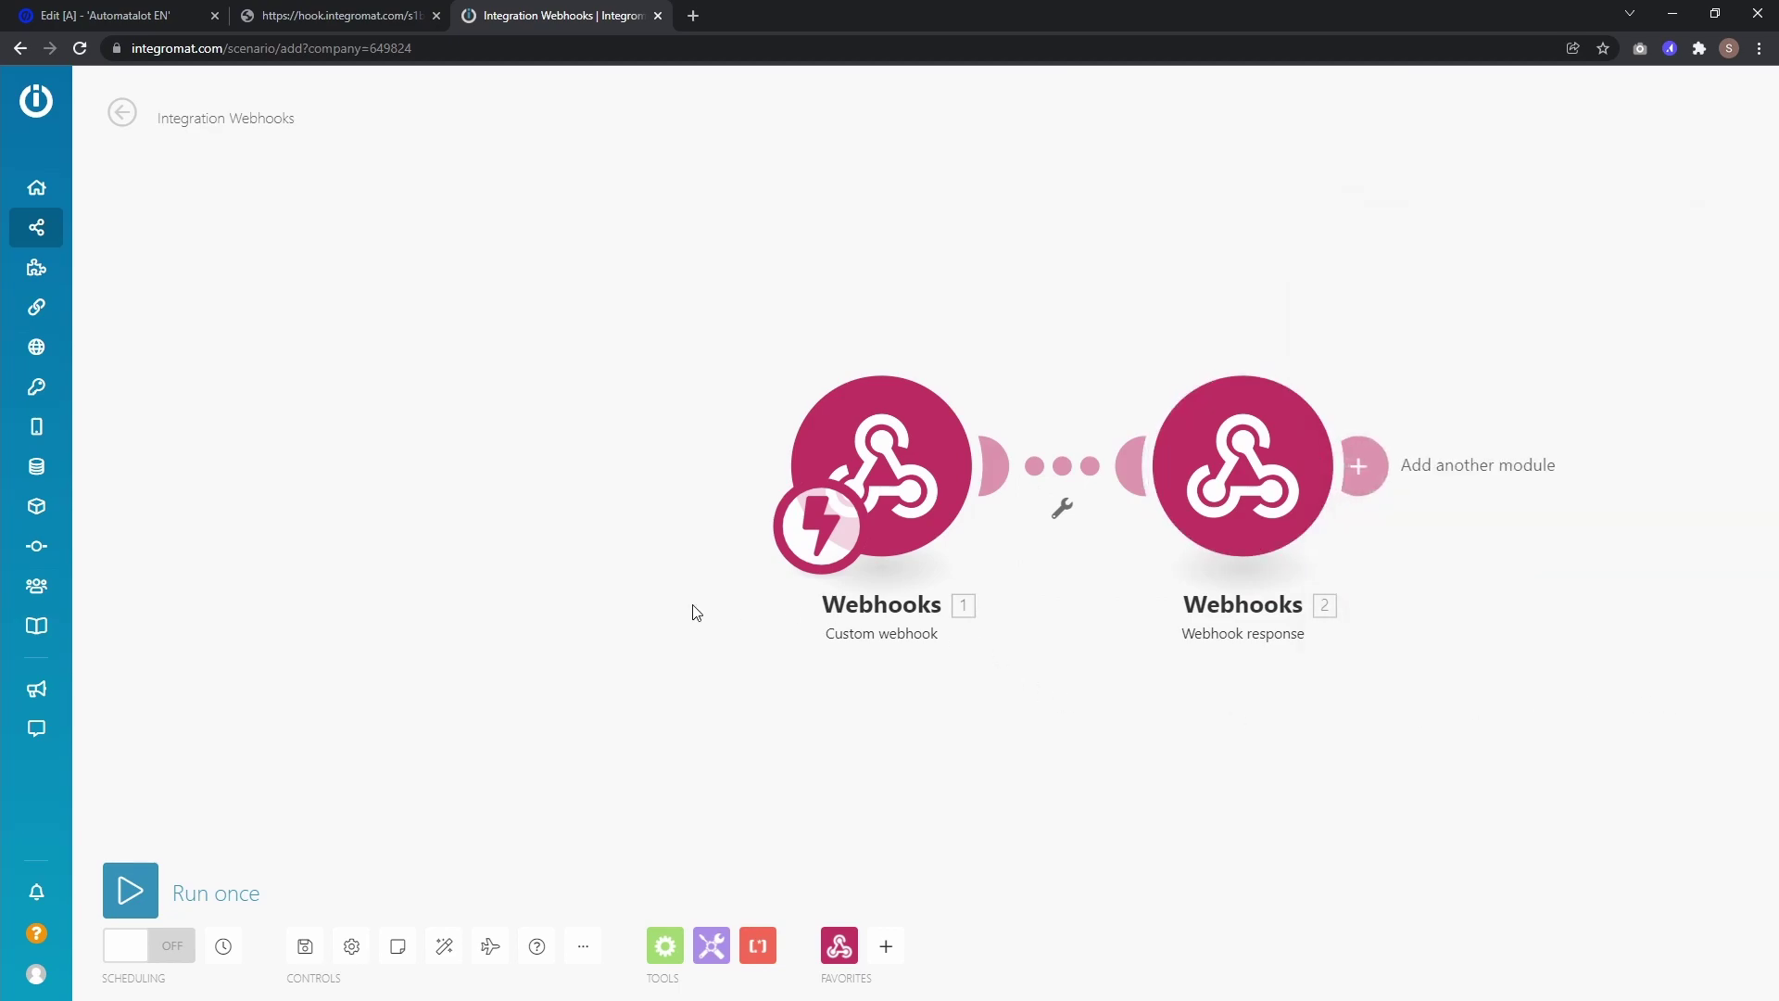
Run the scenario once and submit a test search for 'unbounce' from the live page.
click(144, 889)
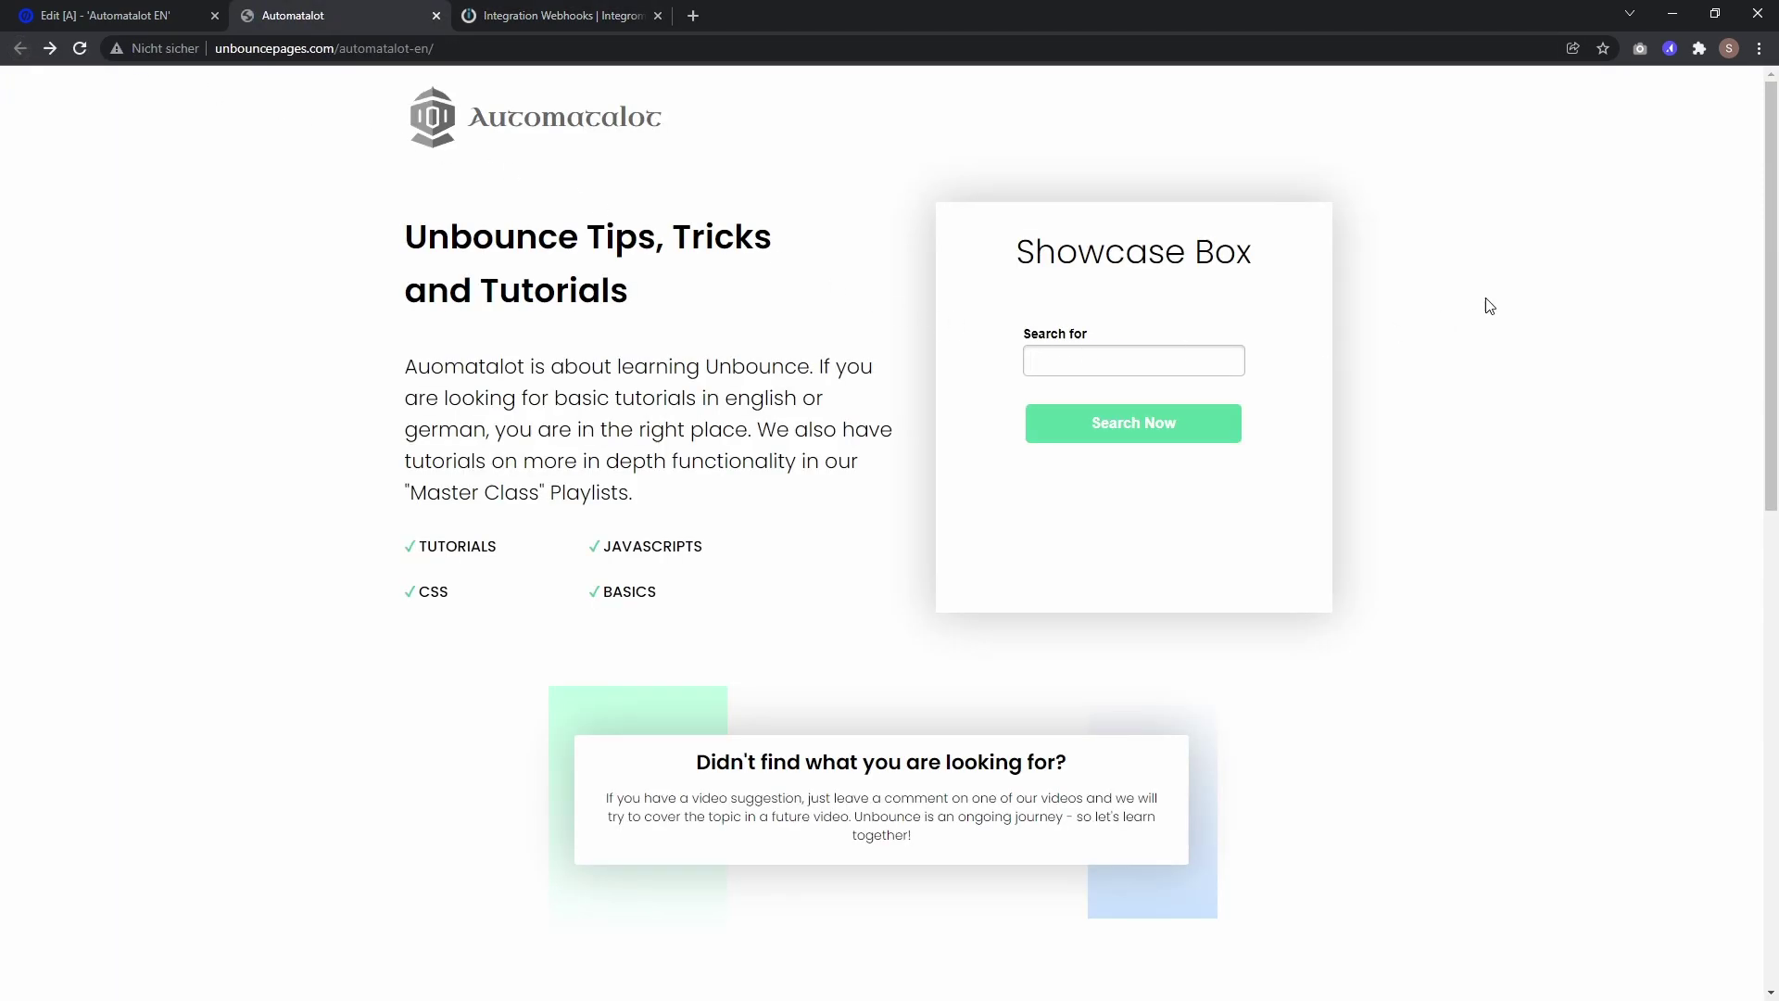
text(unbounce)
click(1192, 424)
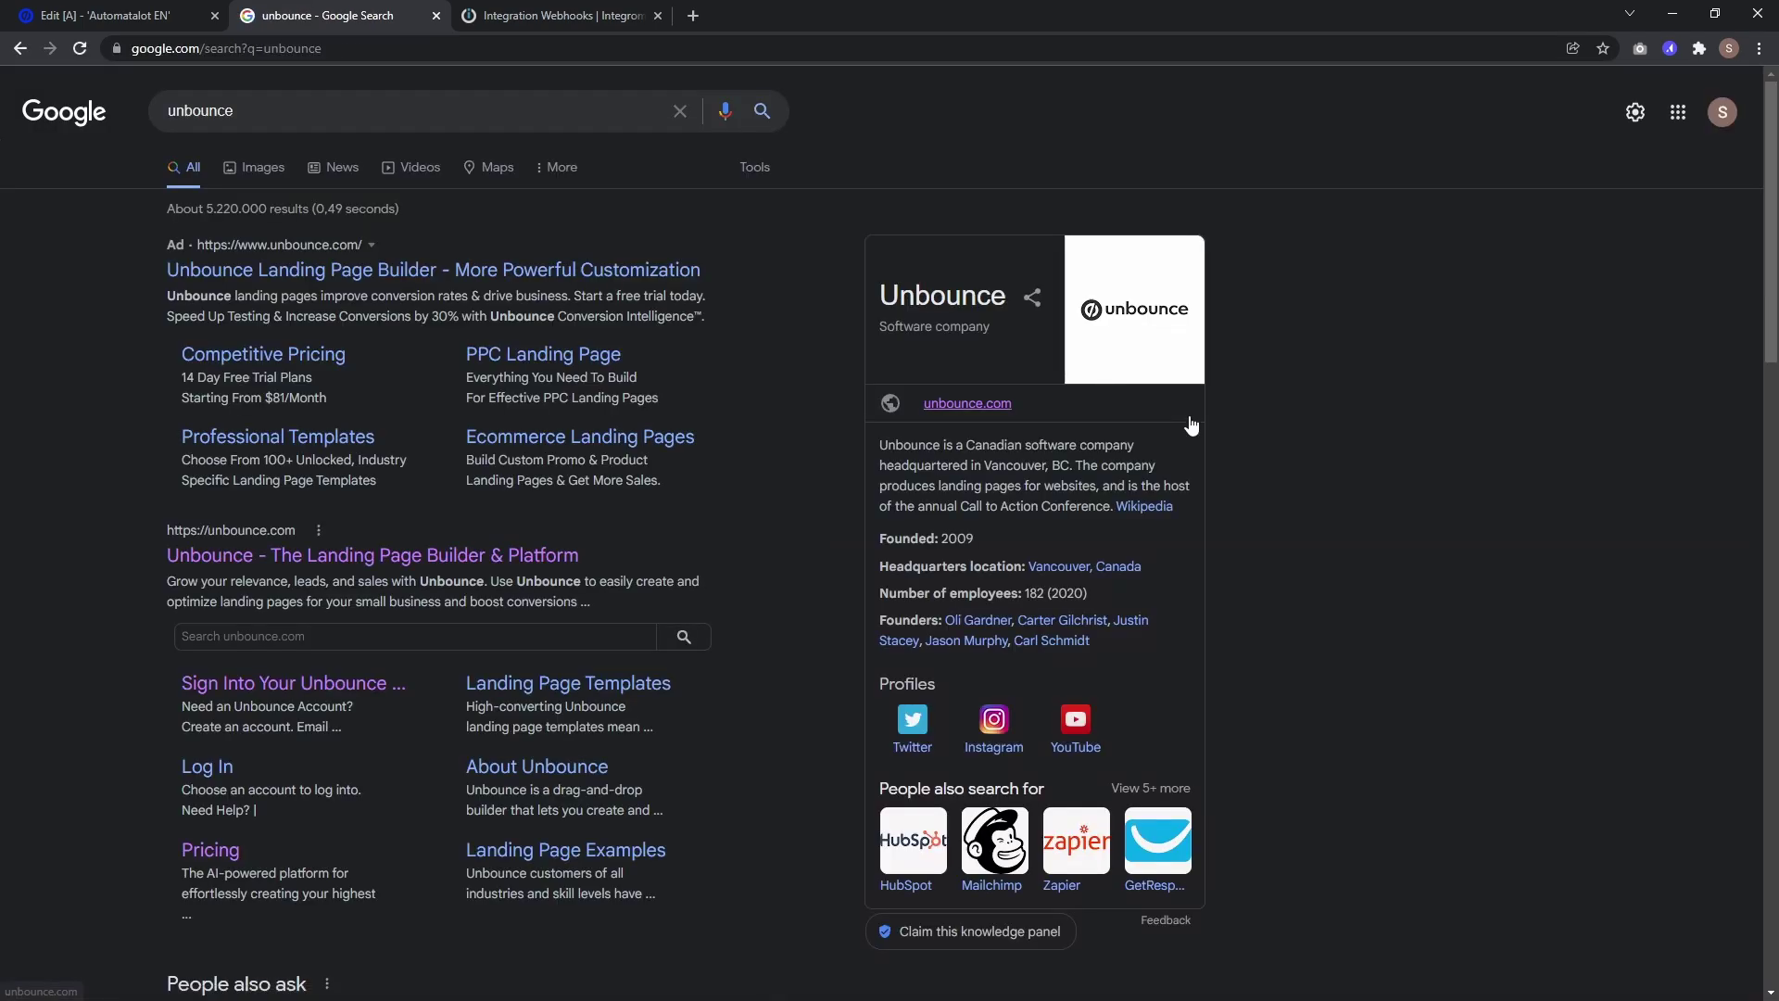
click(543, 17)
Run it again, submit 'weather in london', and check the Google results page.
click(130, 891)
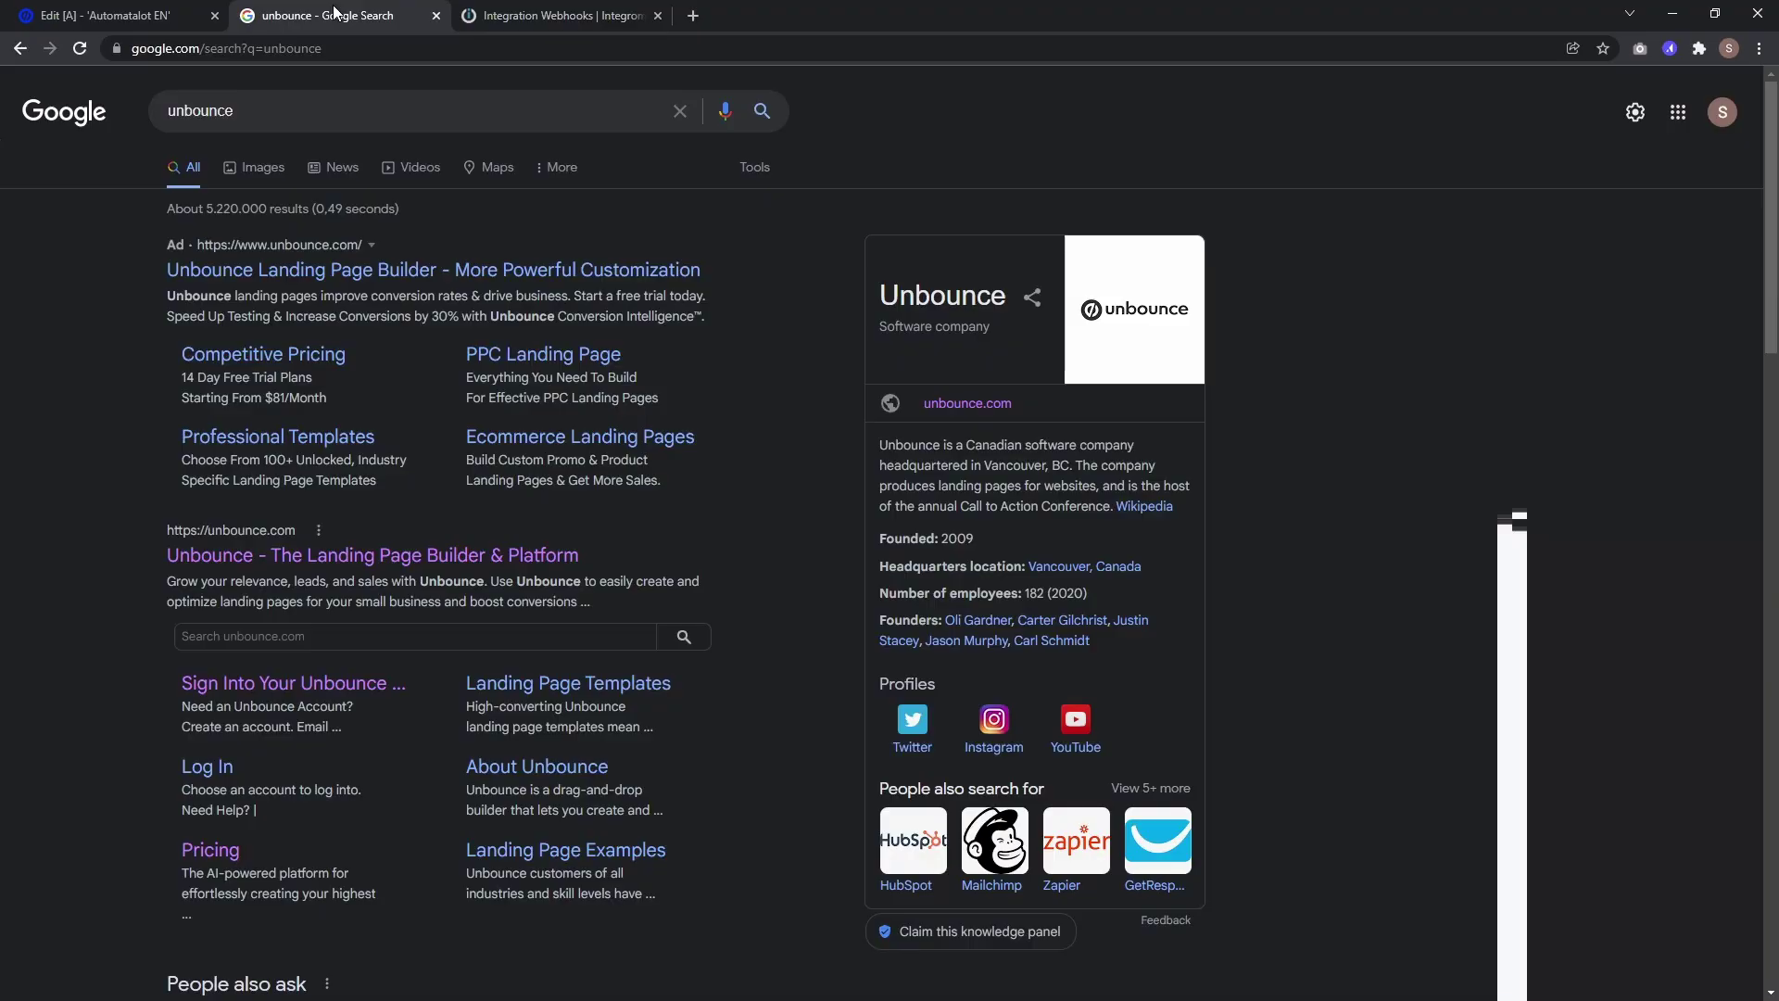
click(333, 16)
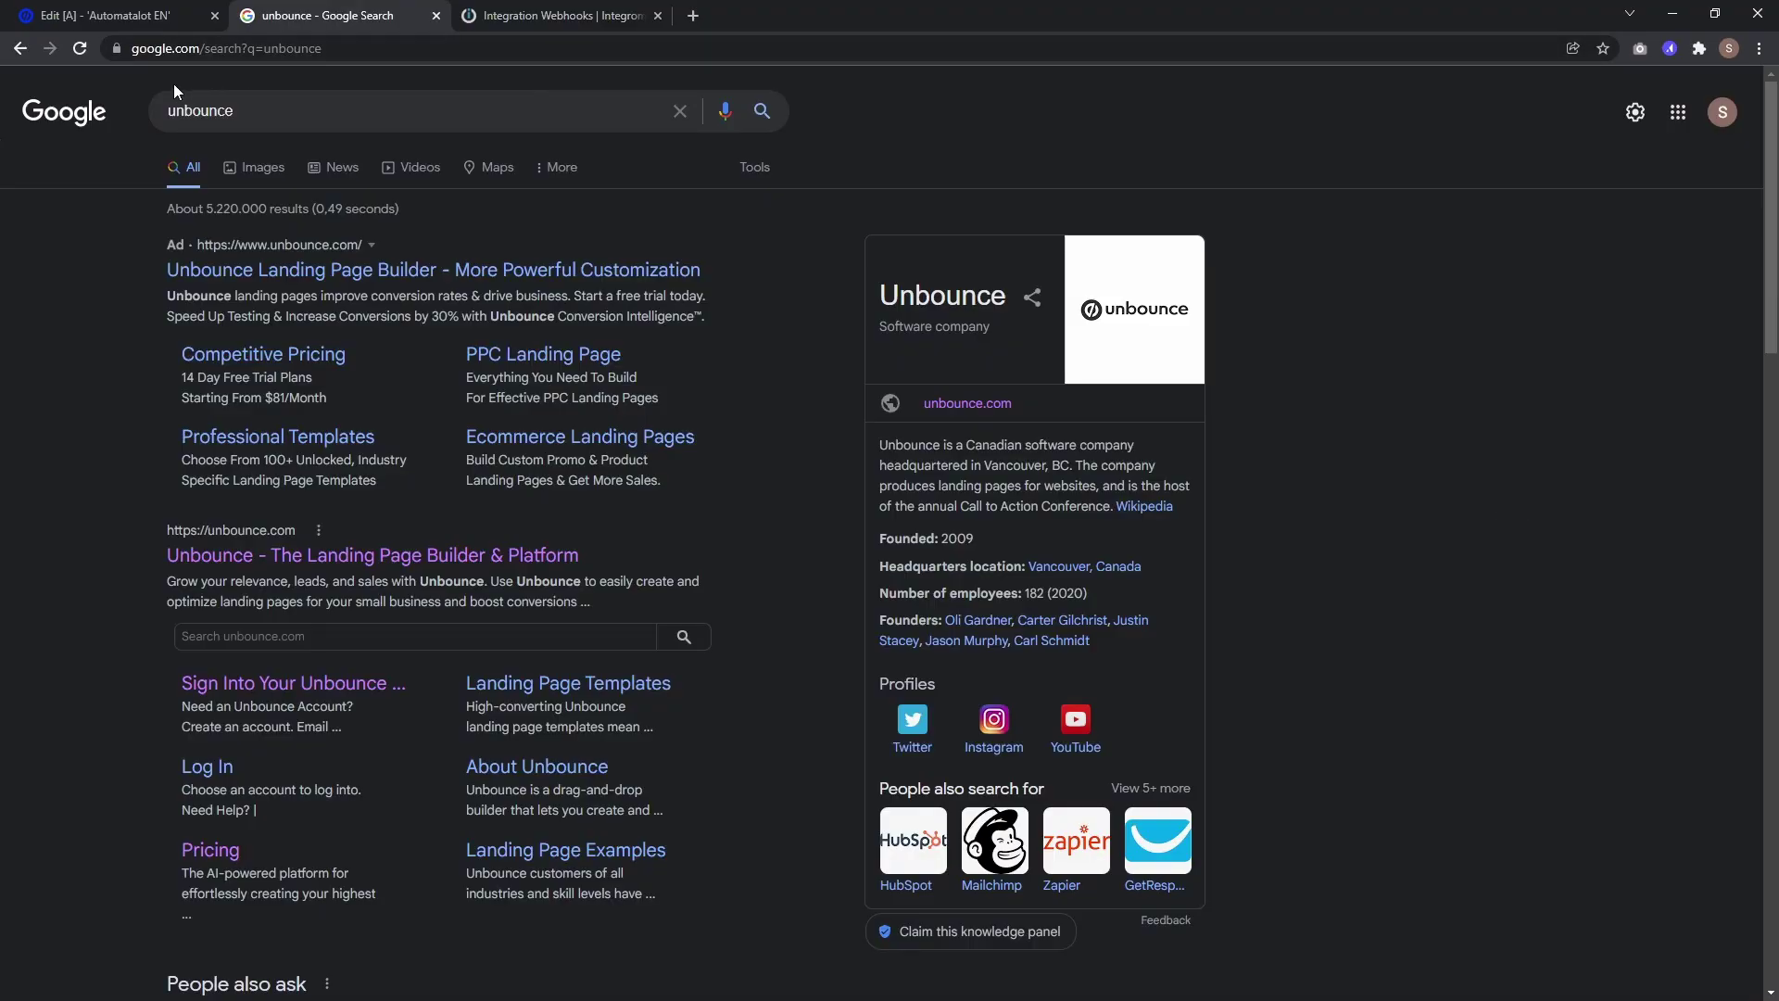
click(19, 48)
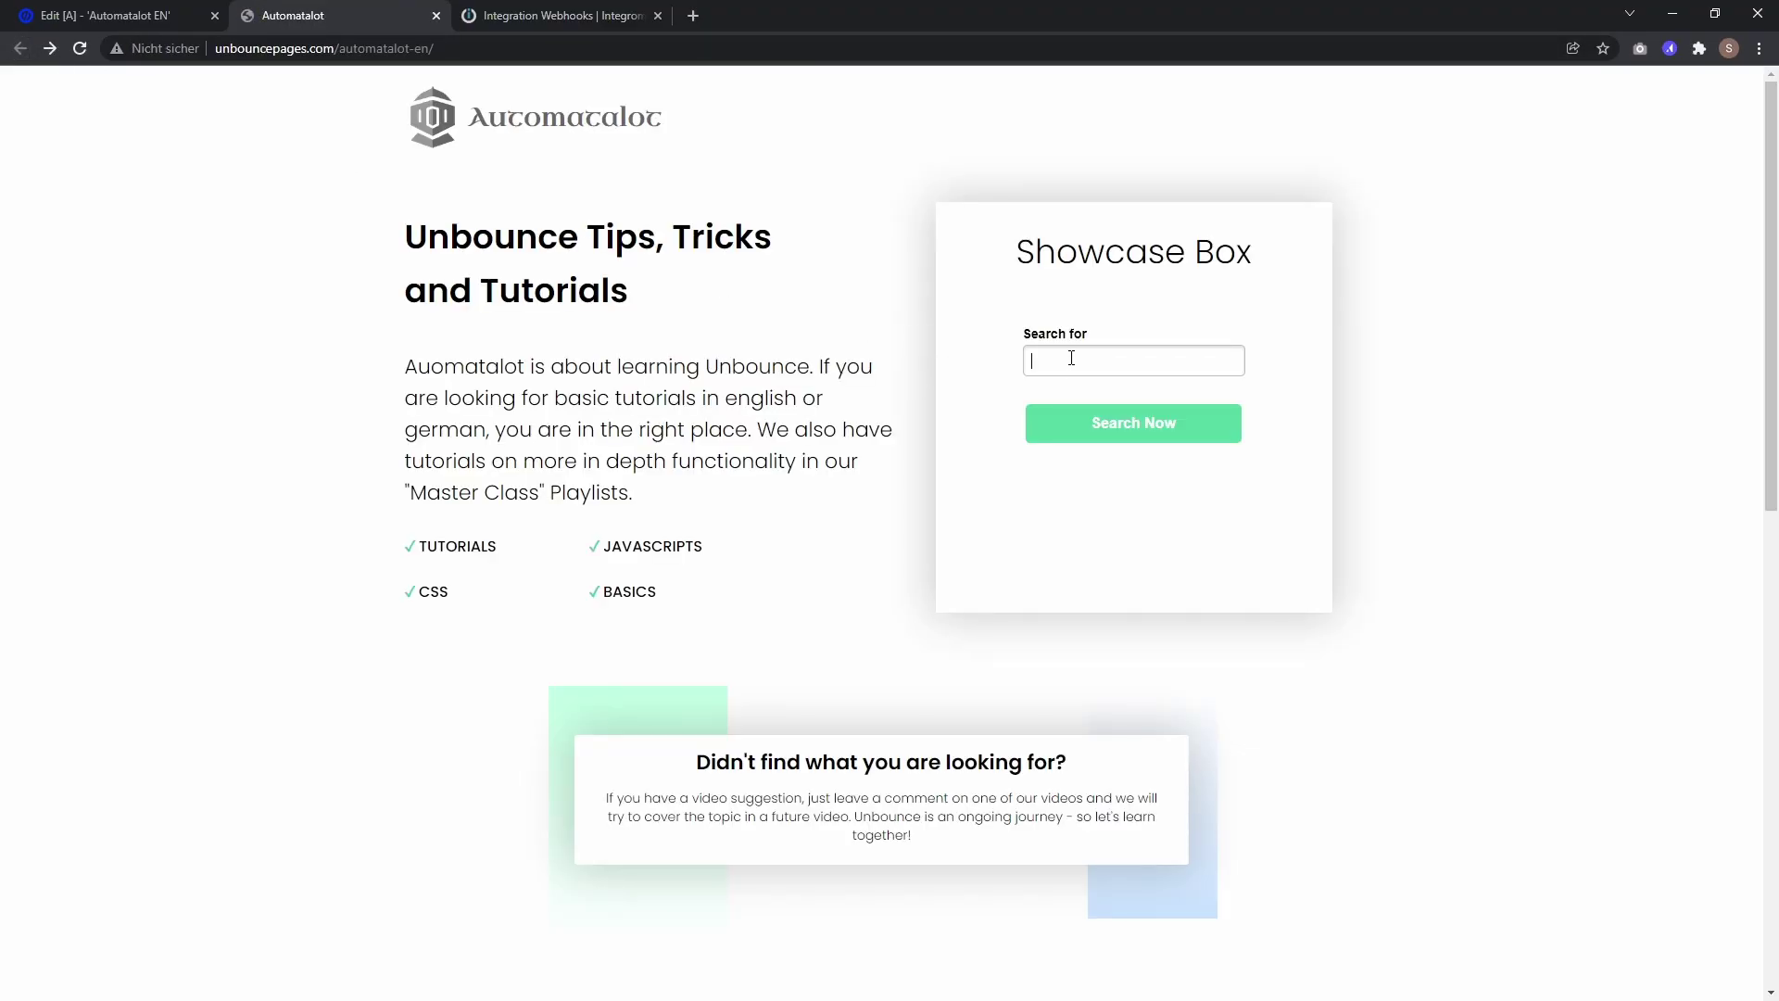
text(weather in london)
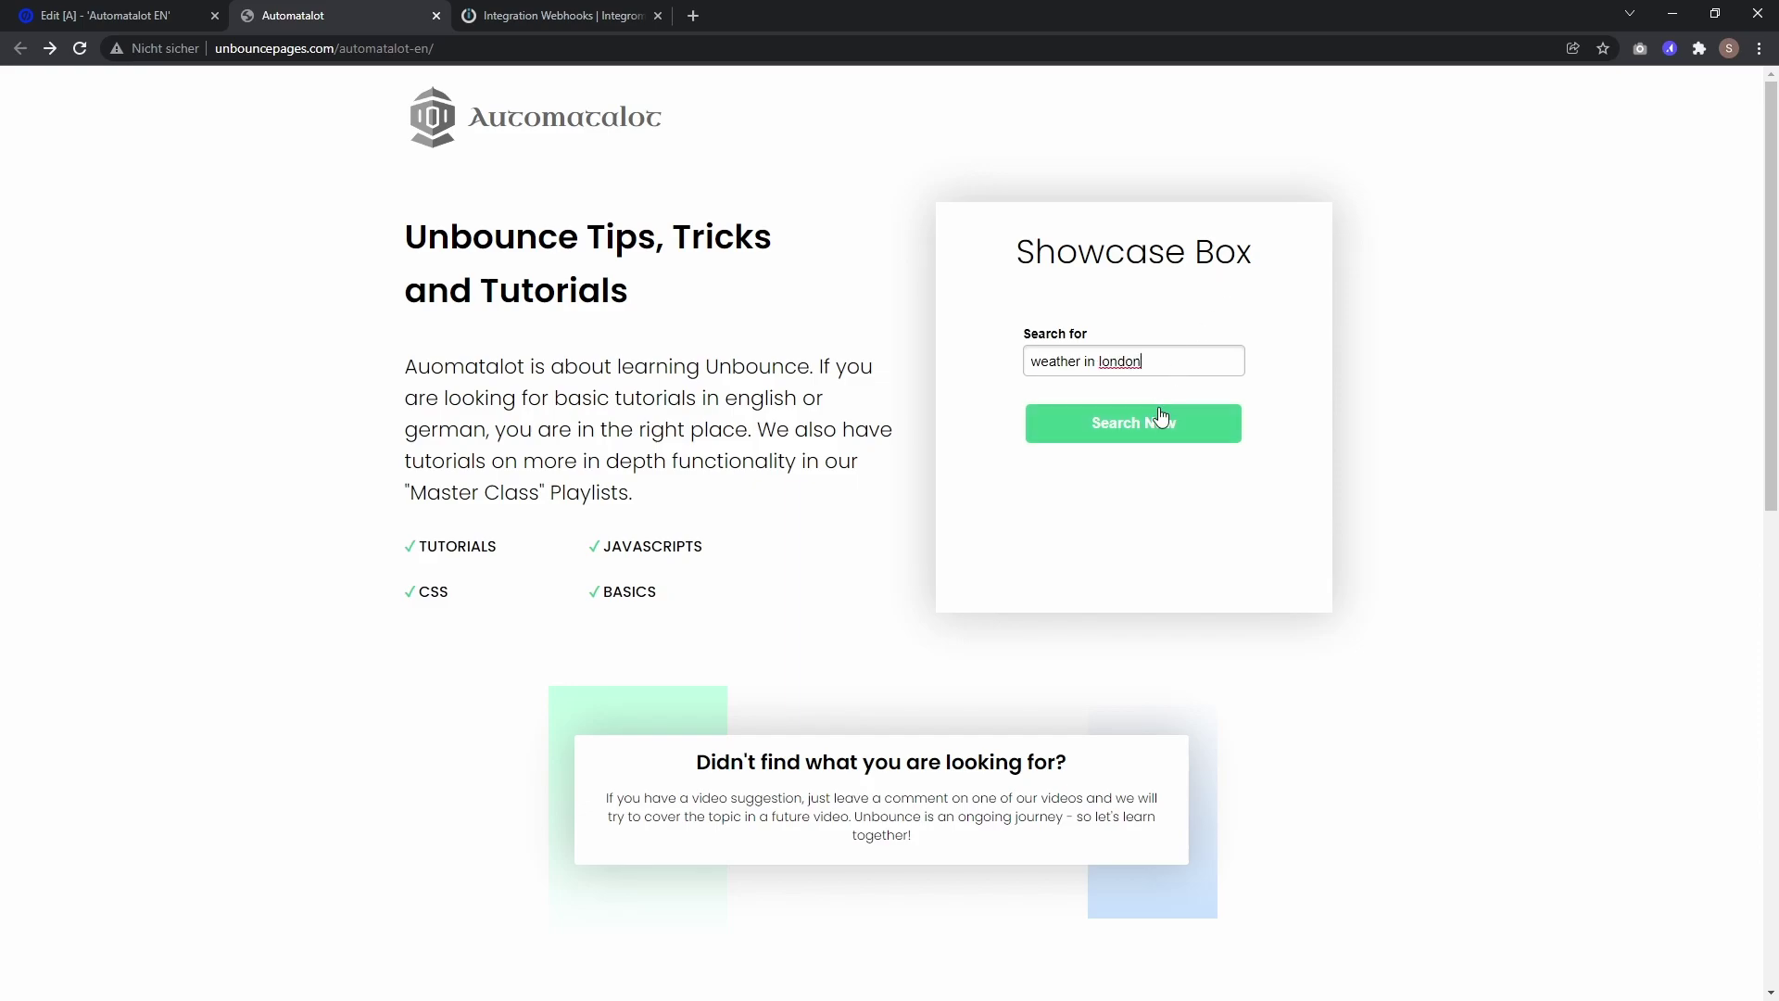
click(1173, 427)
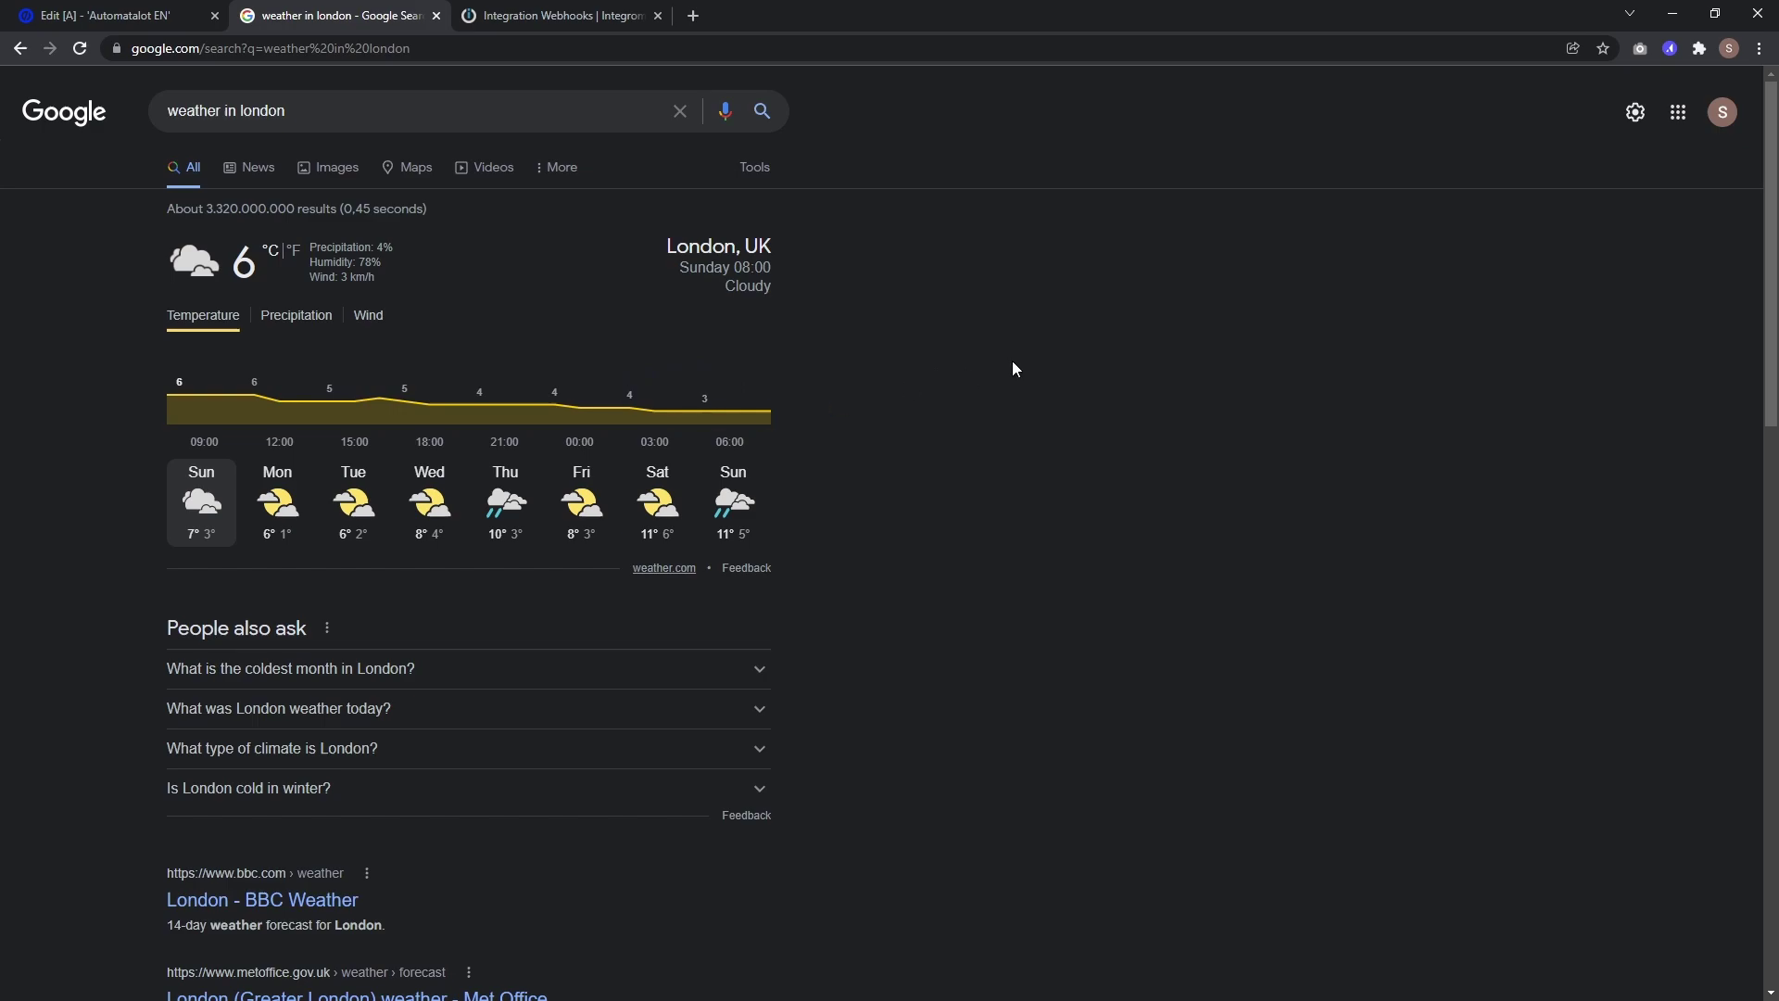
click(575, 20)
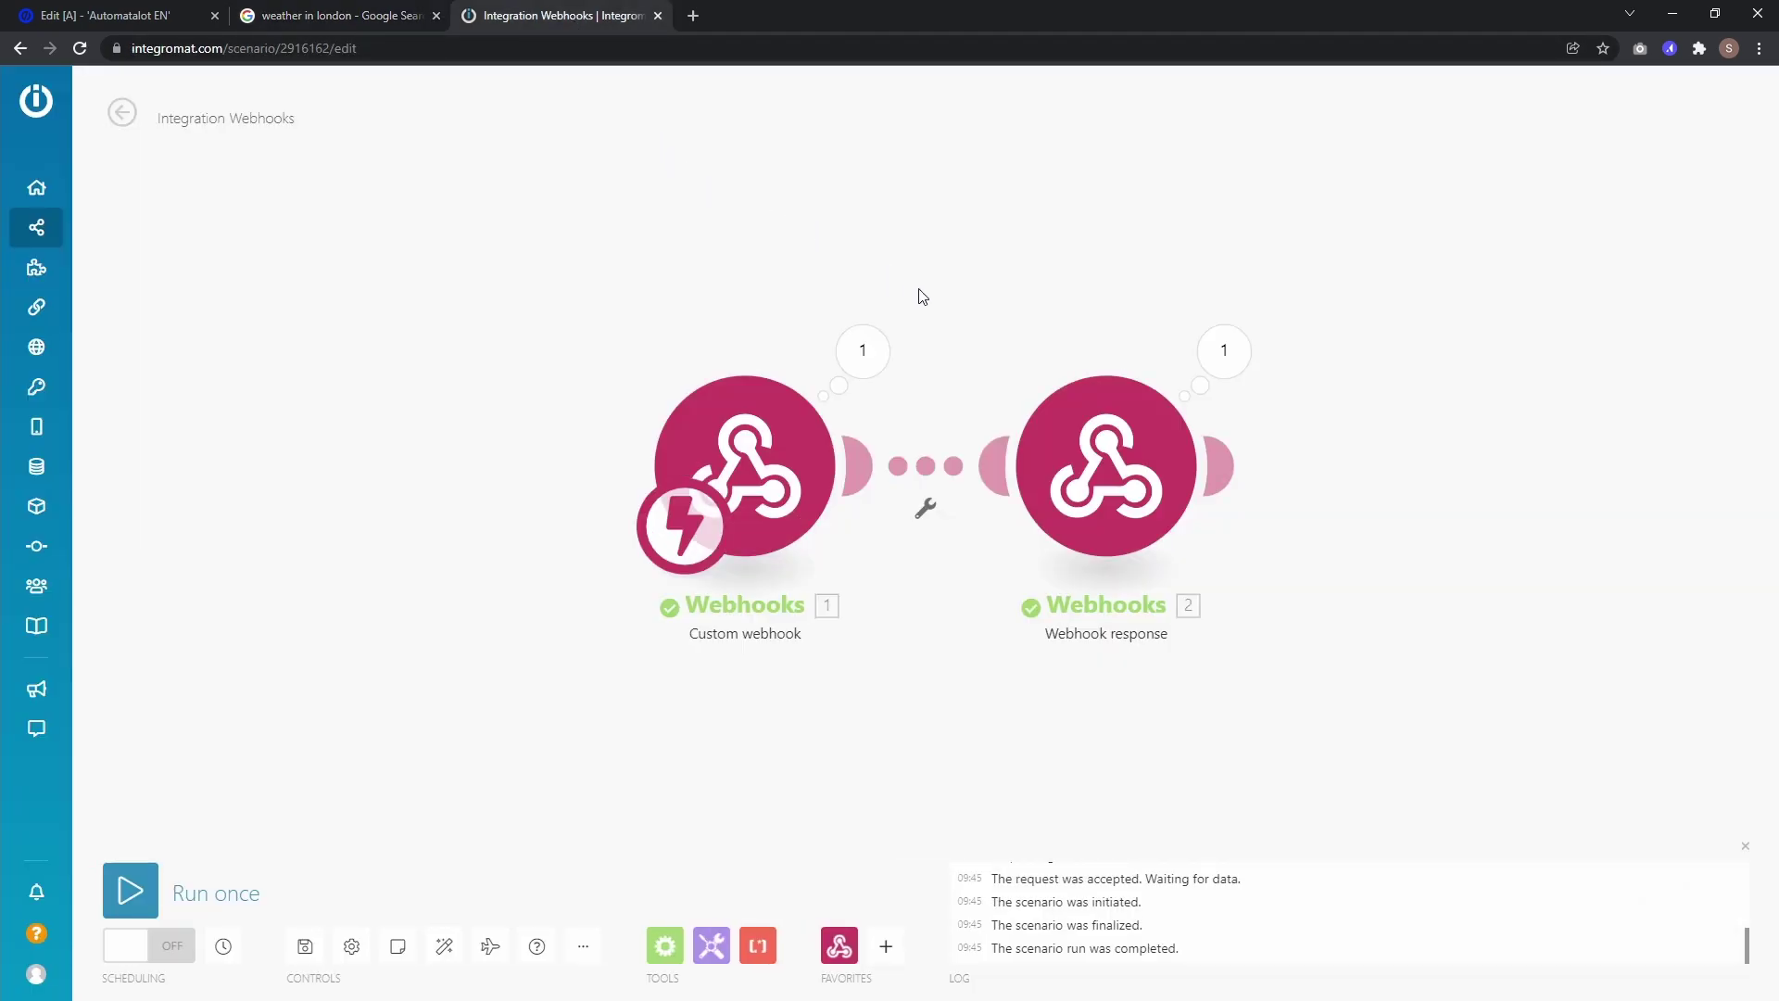